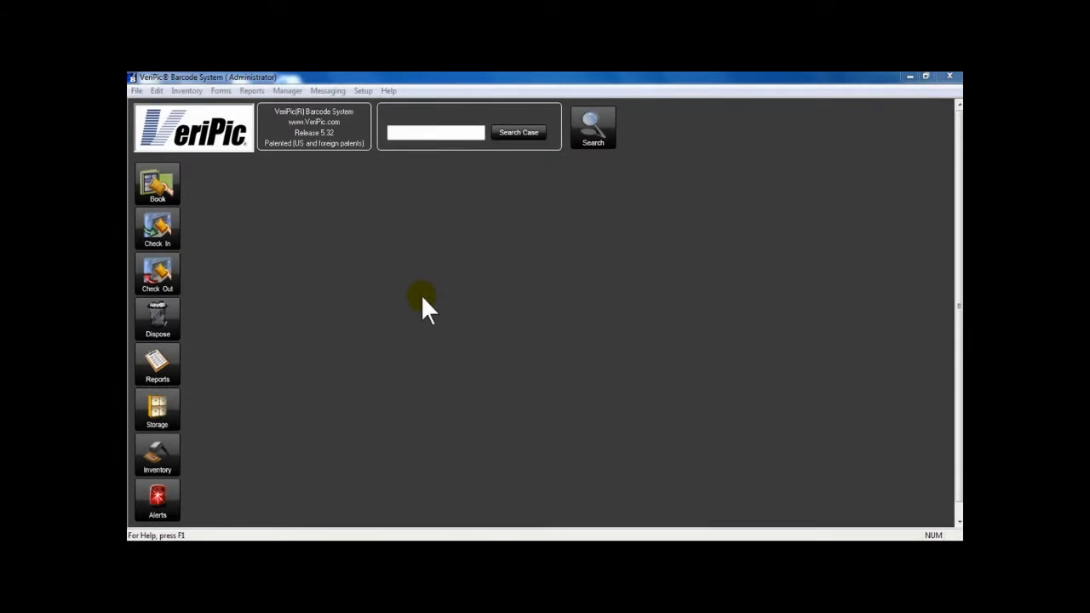
- Open the Manager menu to reach the custom label management option
left_click(290, 90)
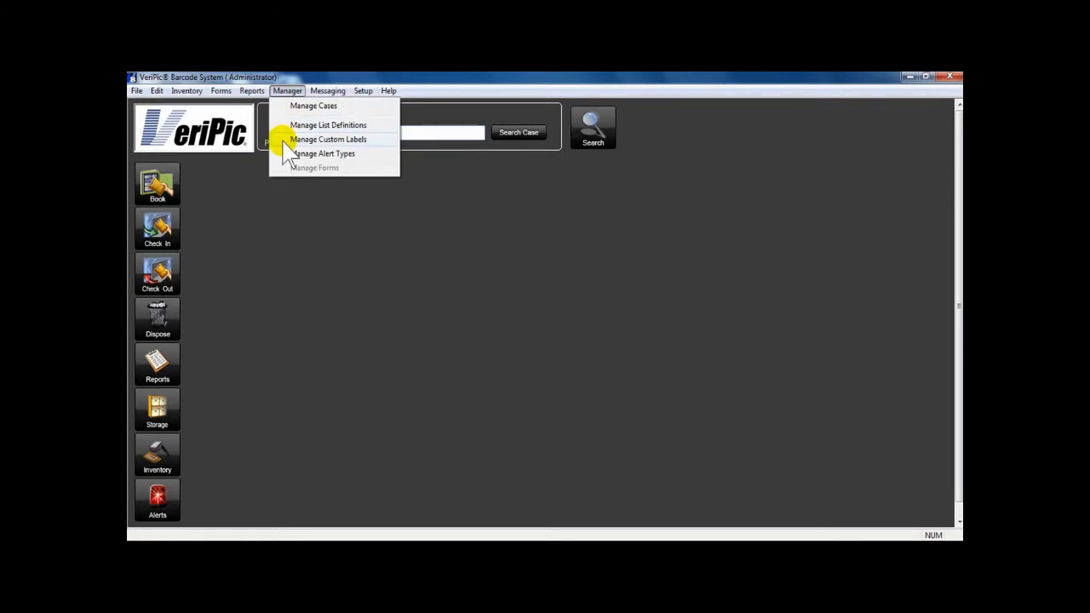
- In Manage Custom Labels, reorder the Item label fields to Case Number, Access Date, Officer
left_click(289, 141)
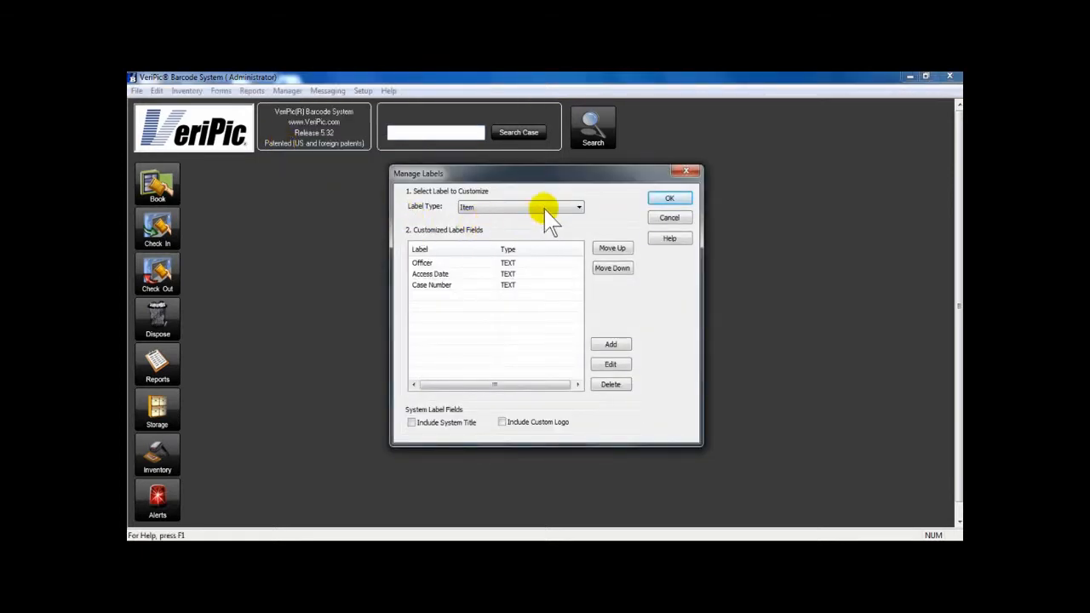
left_click(570, 207)
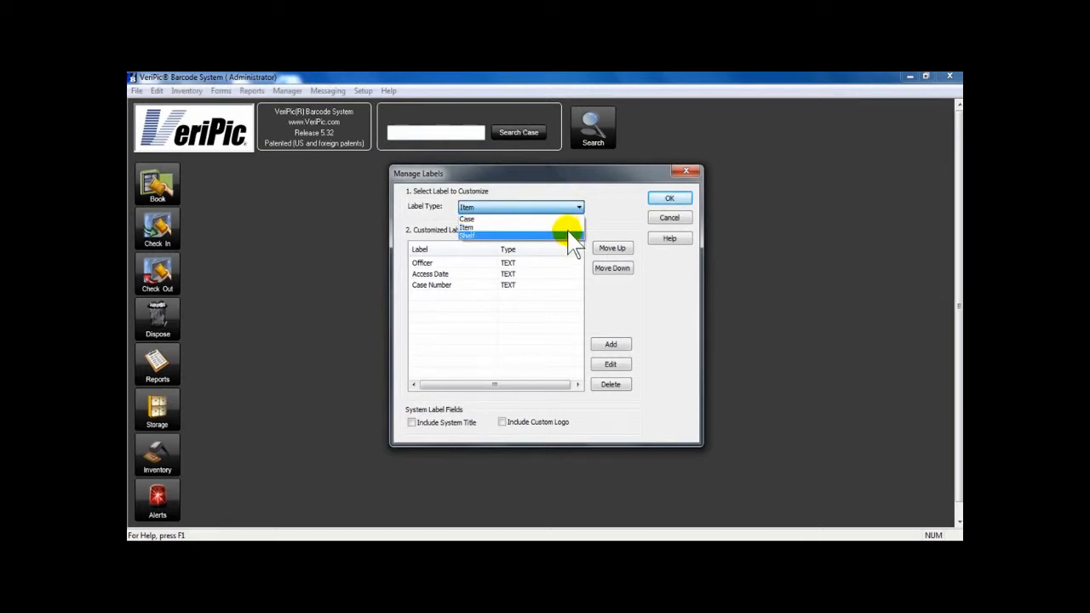
left_click(567, 227)
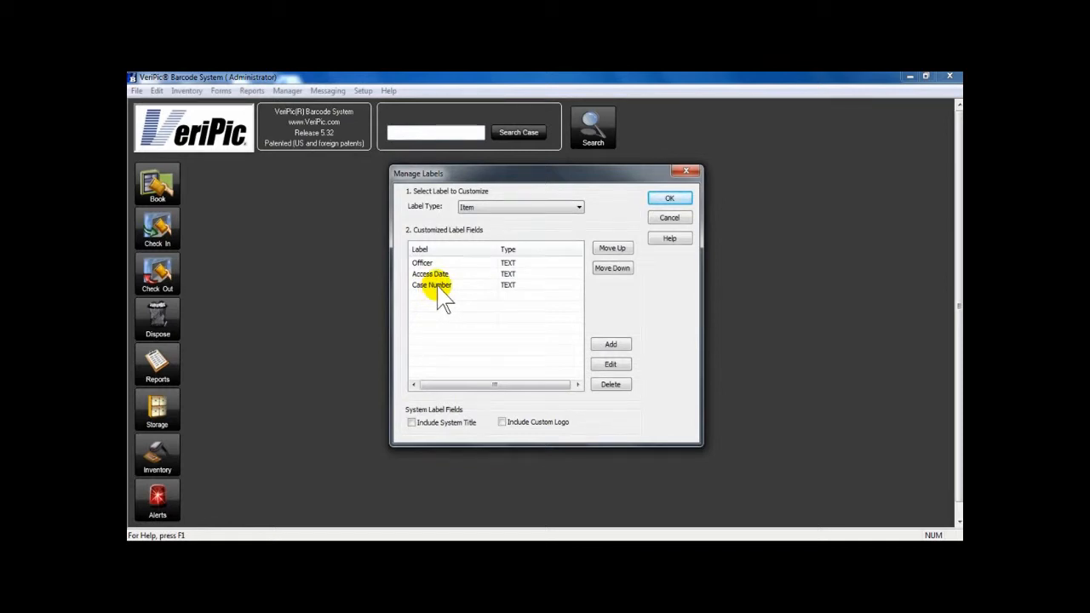
left_click(434, 286)
left_click(610, 248)
left_click(610, 249)
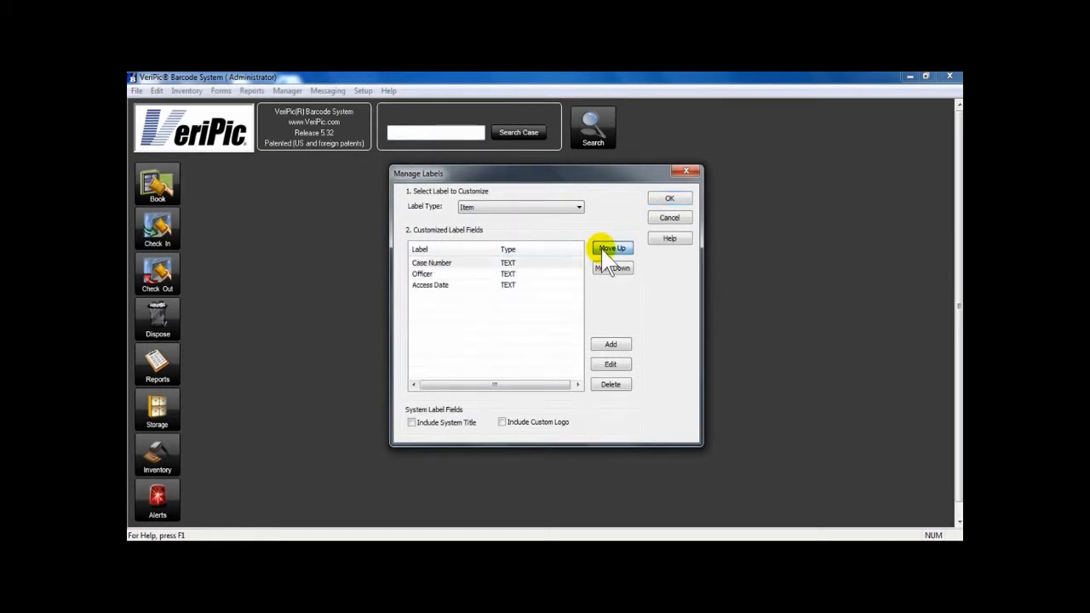
left_click(501, 273)
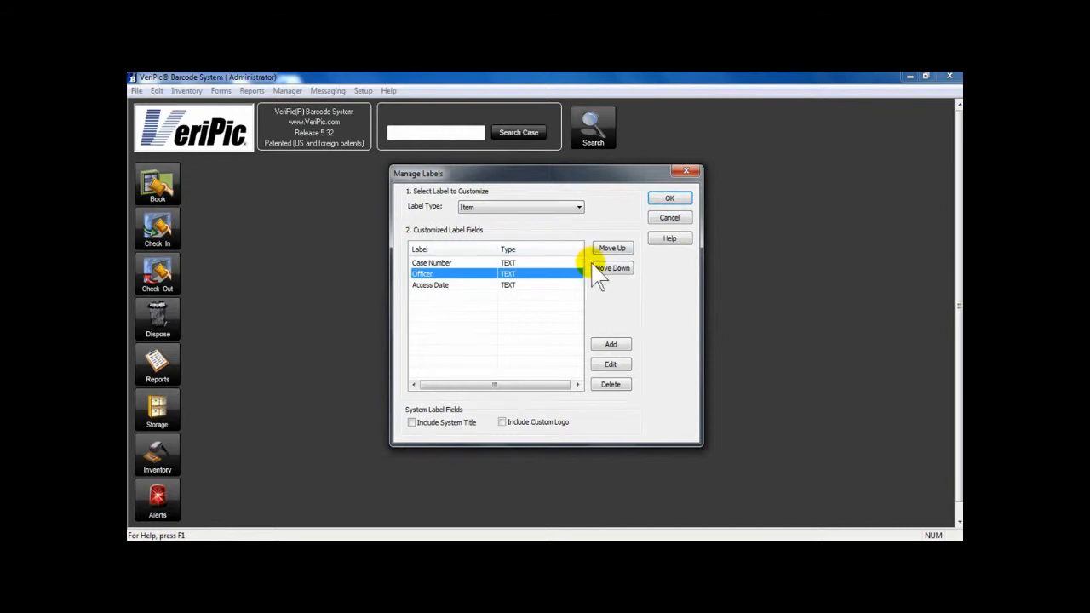
left_click(599, 269)
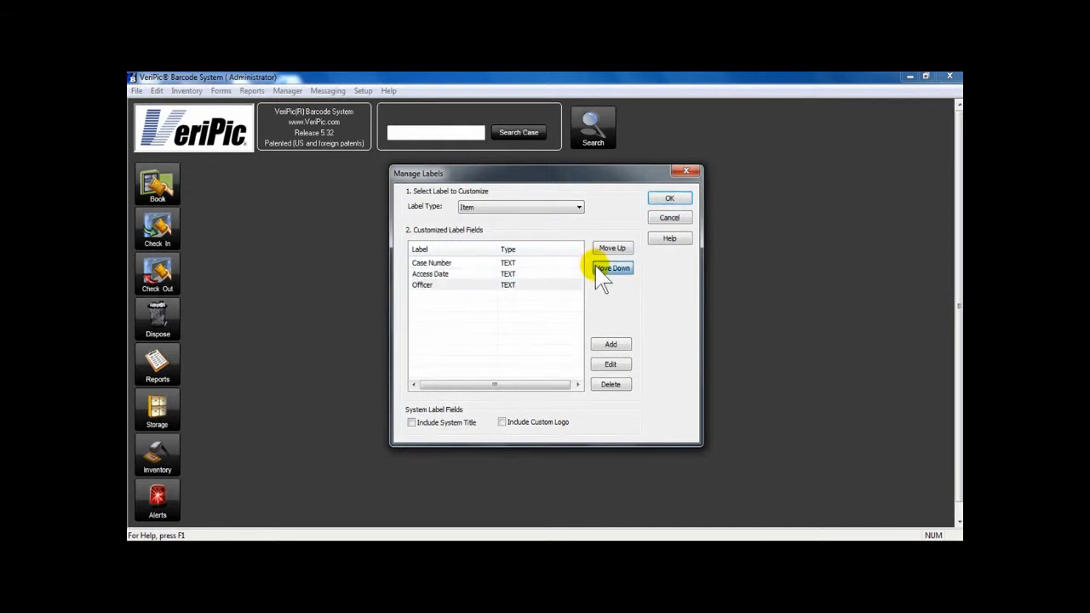
- Add a Description field at the end of the Item label
left_click(624, 346)
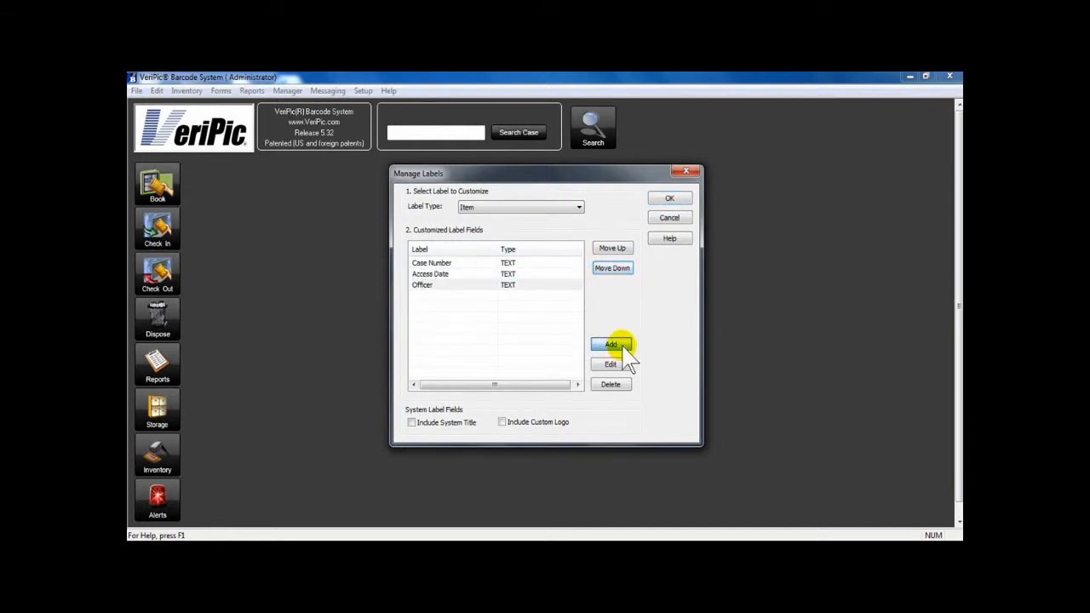
left_click(585, 293)
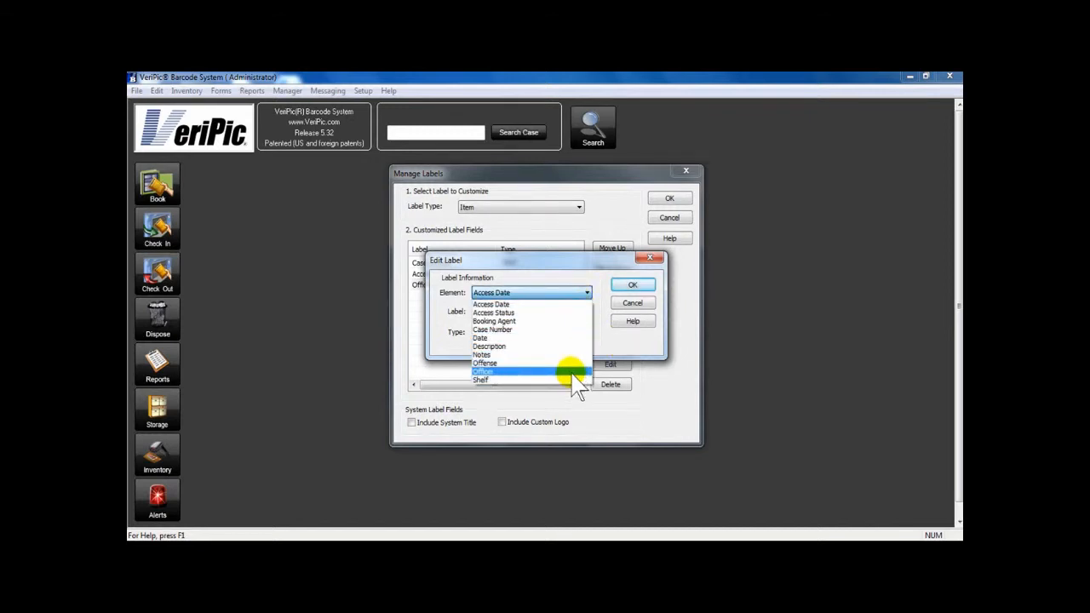
left_click(566, 347)
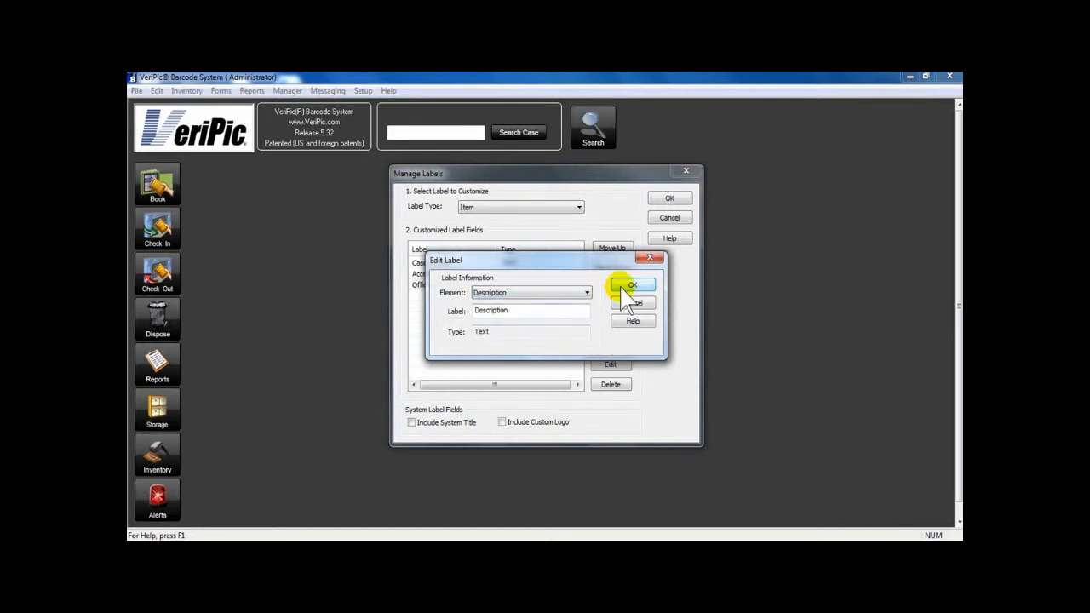
left_click(623, 286)
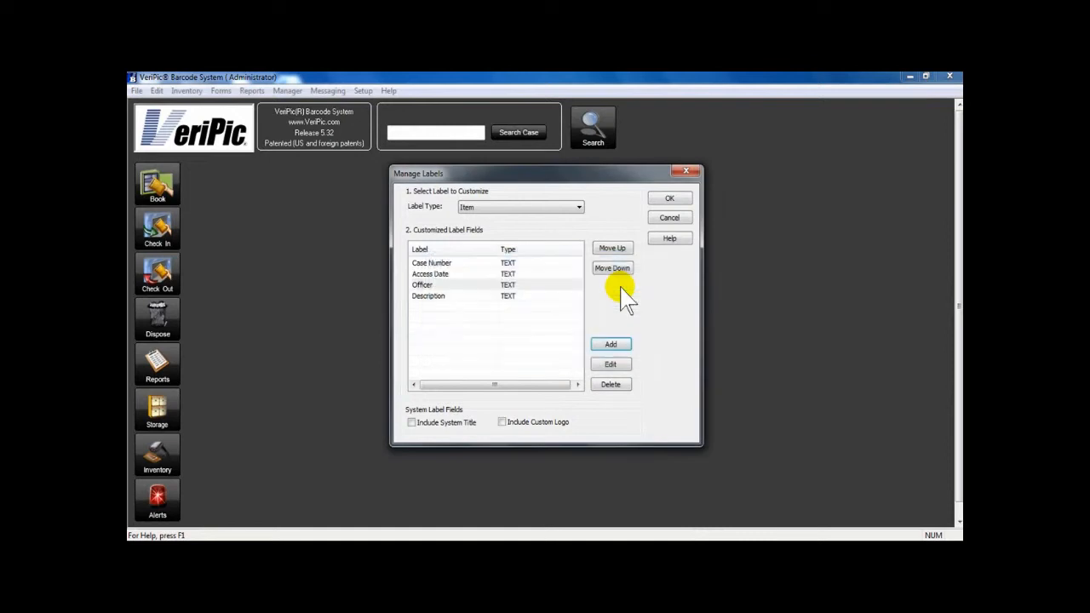
- Rename the Item label's Officer field to 'Booking Officer'
left_click(429, 287)
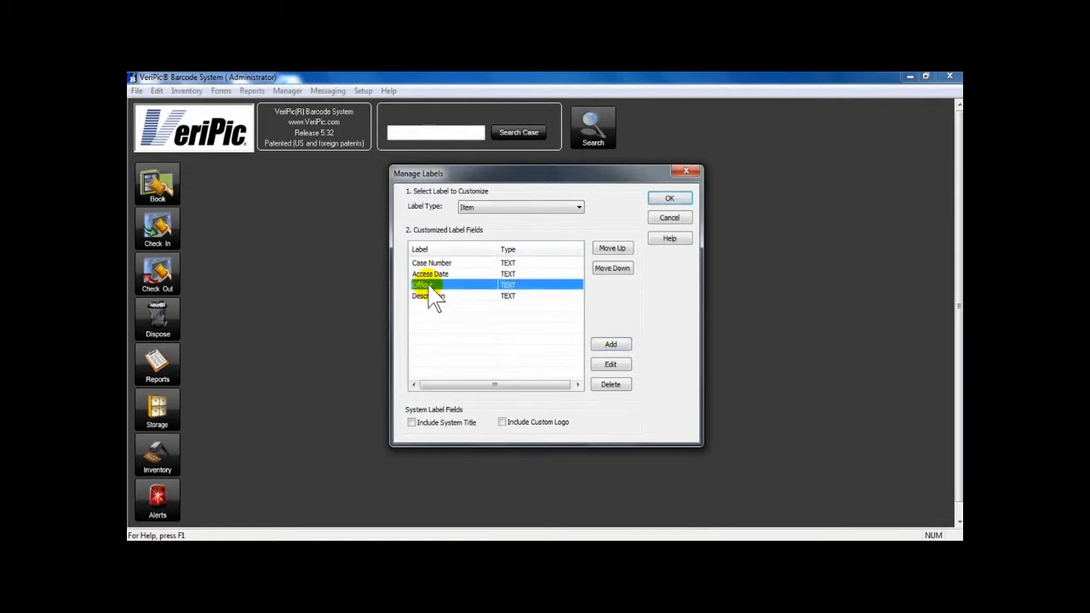
left_click(617, 367)
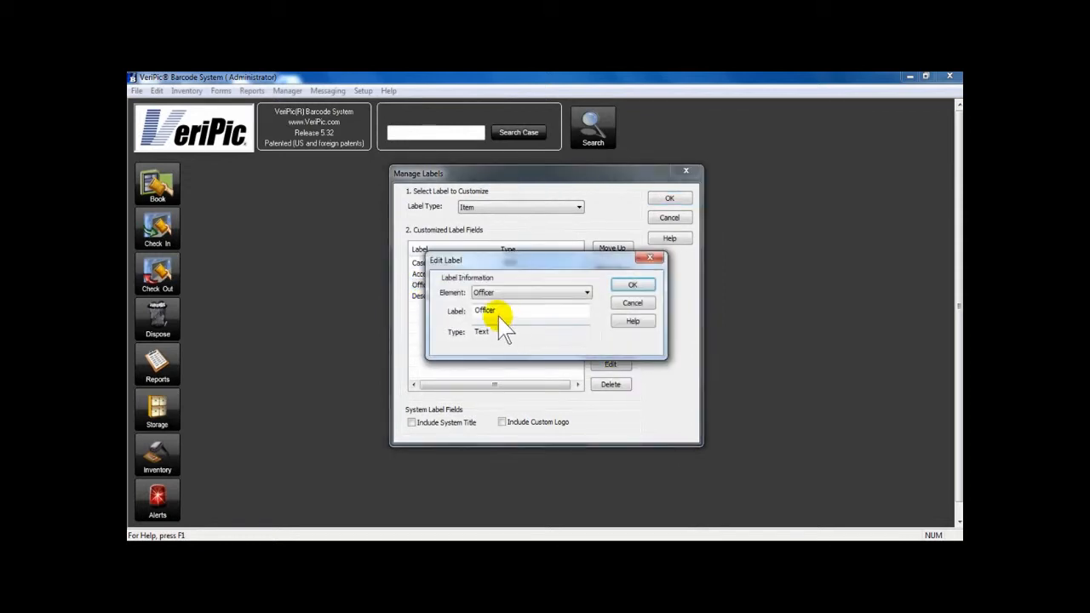
left_click(475, 313)
type("Booking")
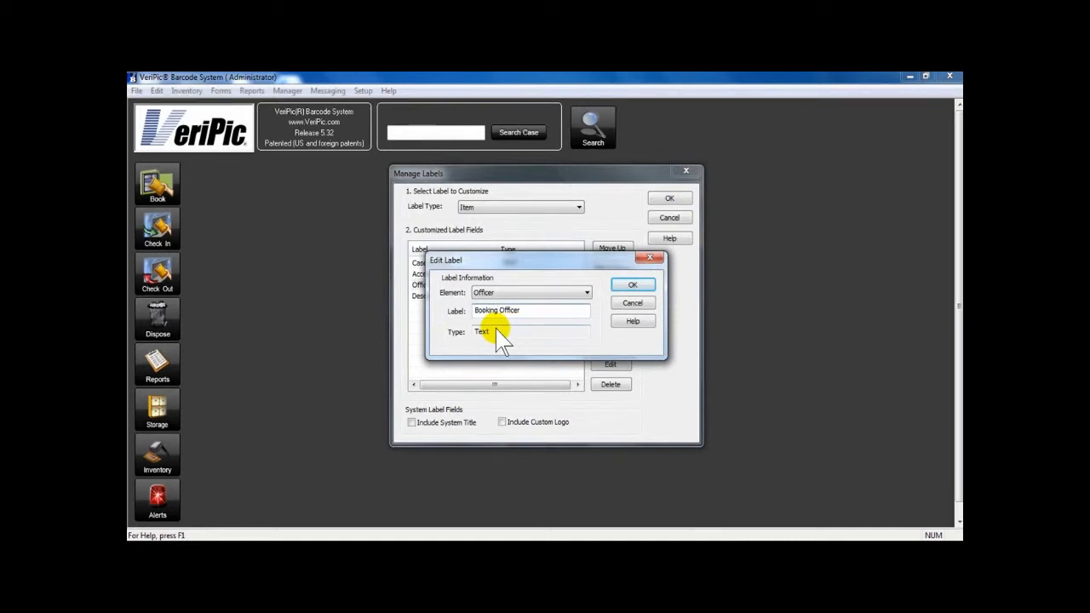
left_click(630, 285)
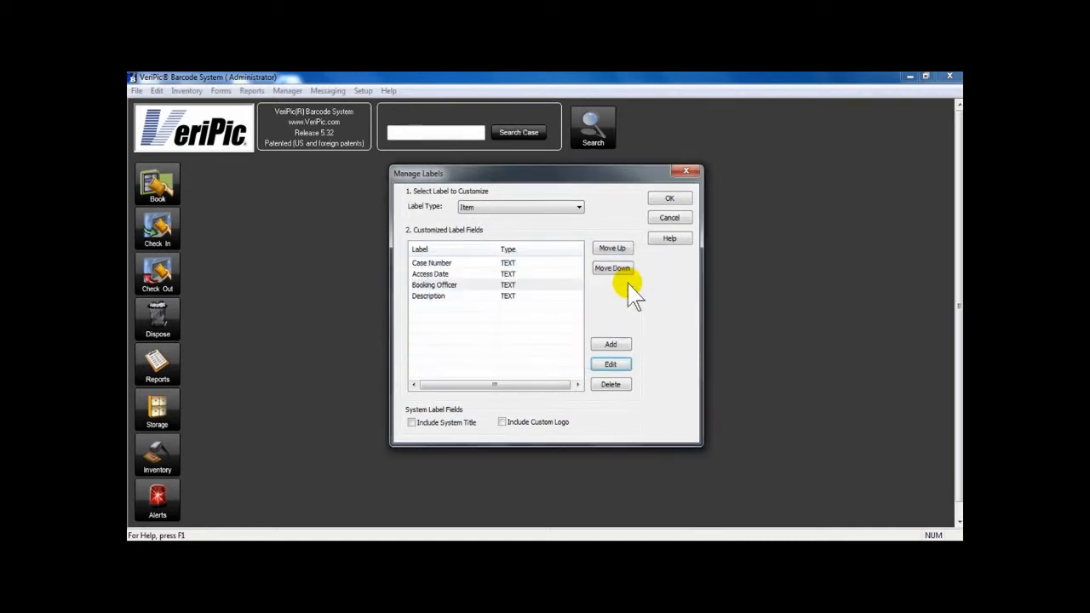
- Delete the Description field from the Item label and confirm the removal
left_click(446, 297)
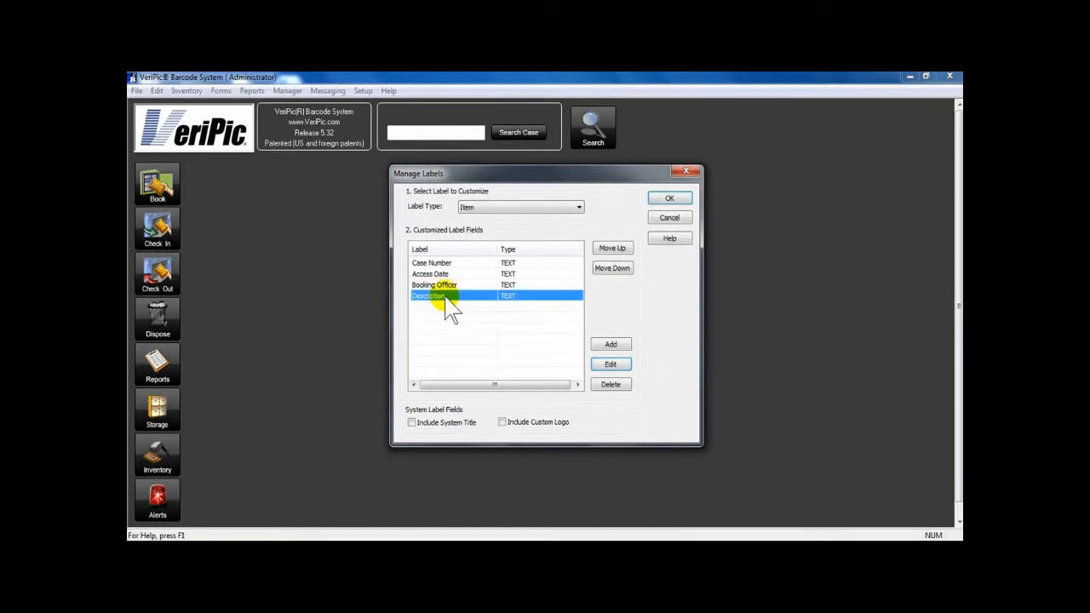
left_click(621, 385)
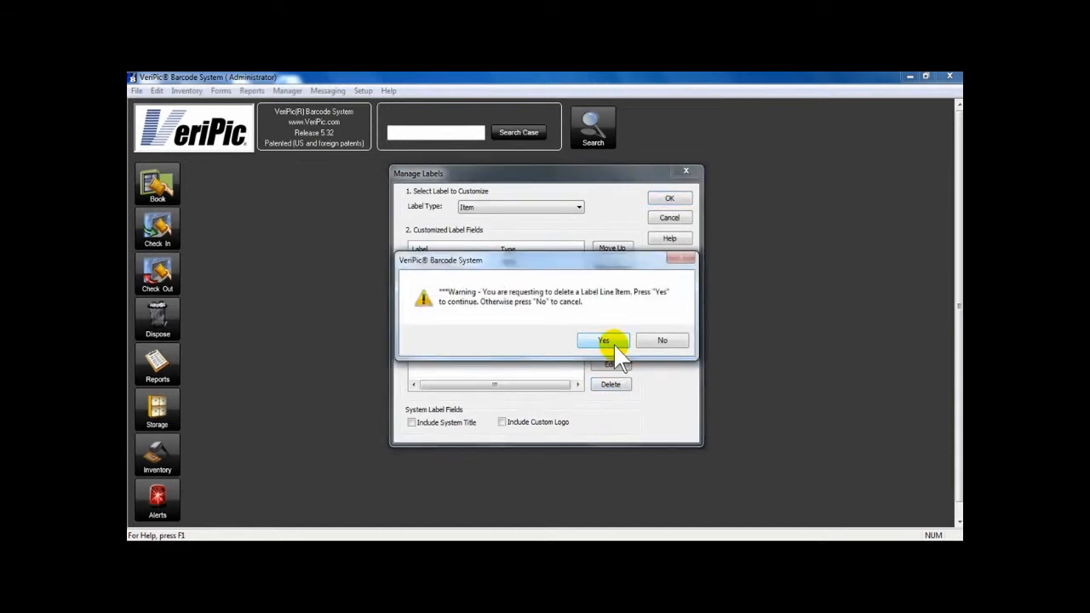
left_click(605, 340)
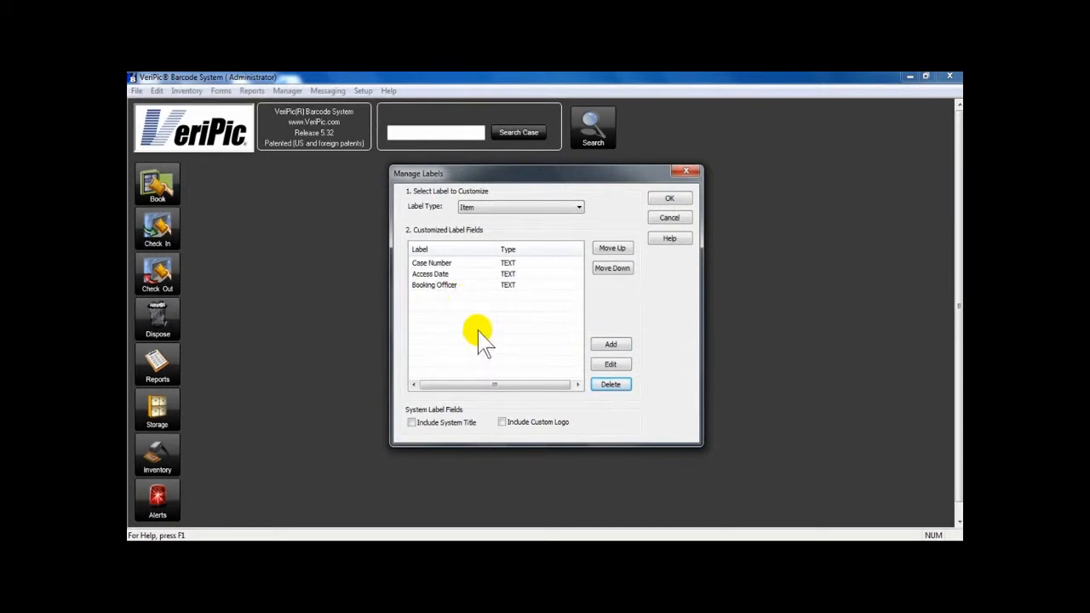
- Switch the label type to Case, saving the Item label changes
left_click(560, 210)
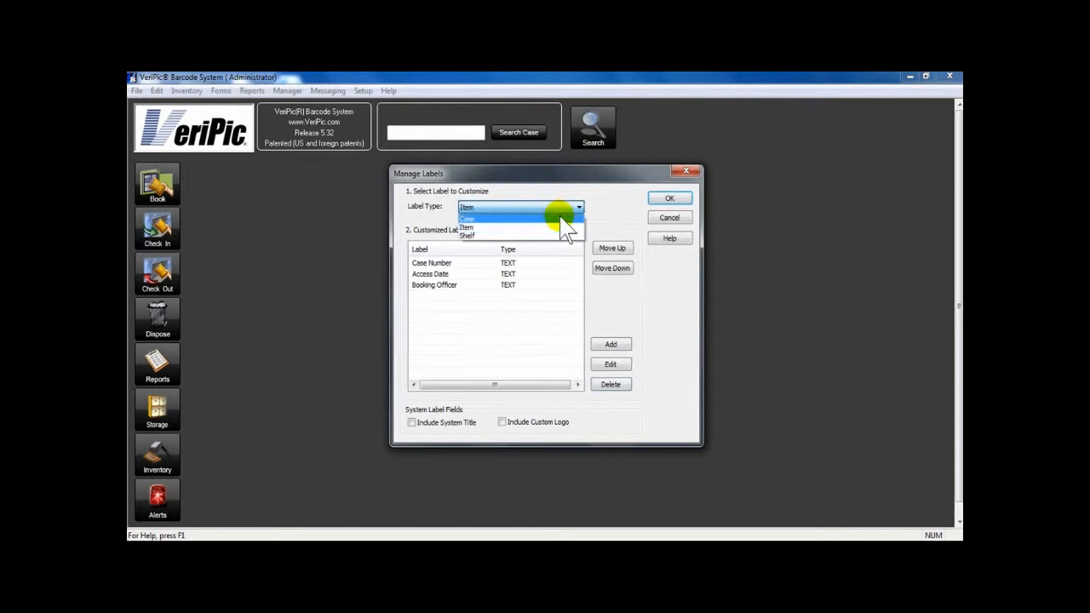
left_click(562, 219)
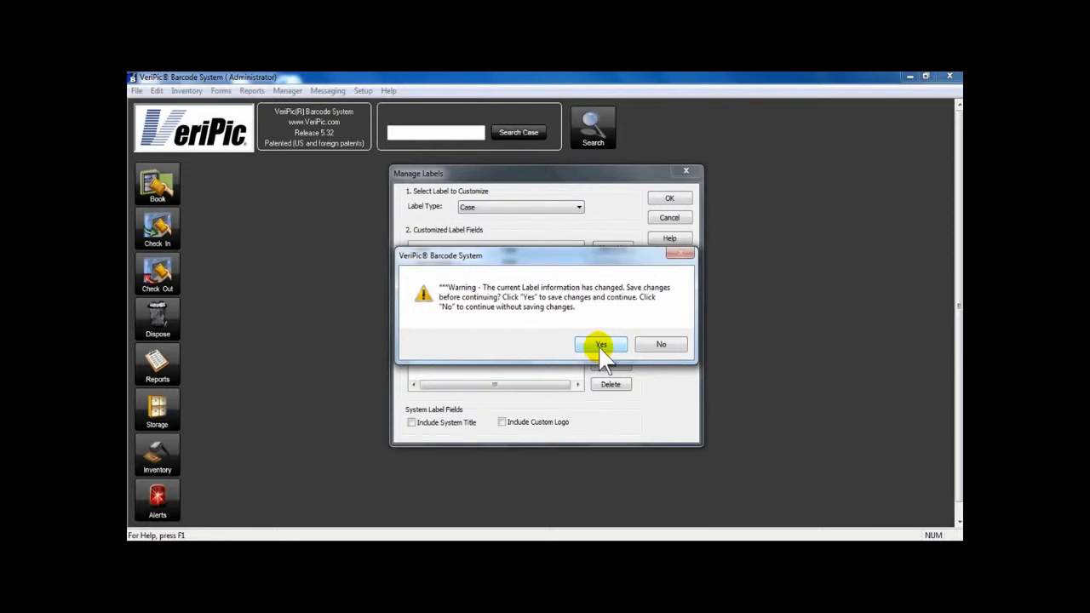
left_click(601, 345)
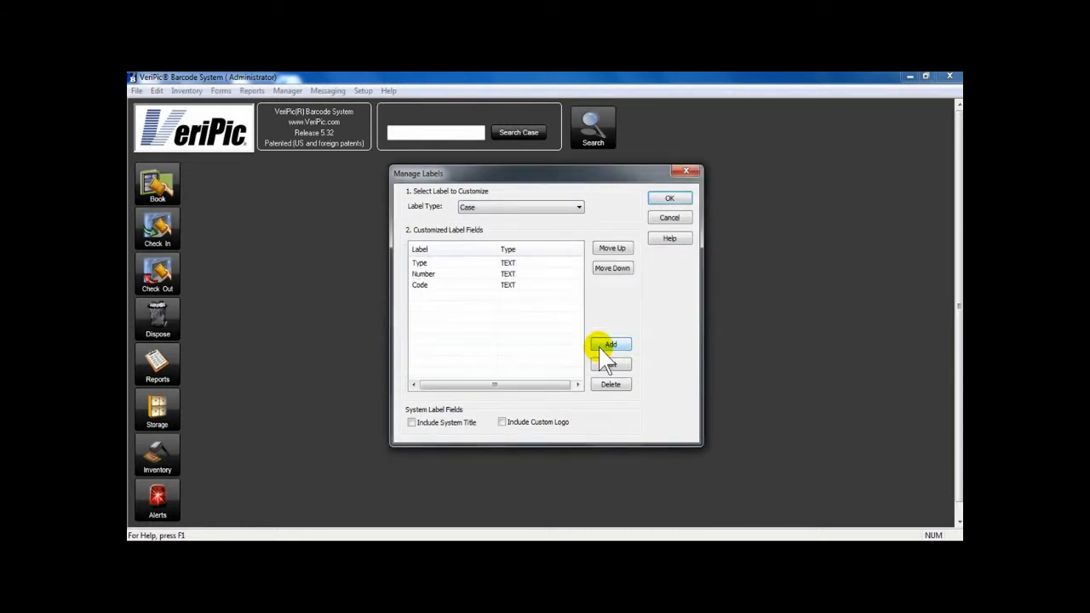
- Move Number above Type and add a Date field to the Case label
left_click(423, 274)
left_click(613, 252)
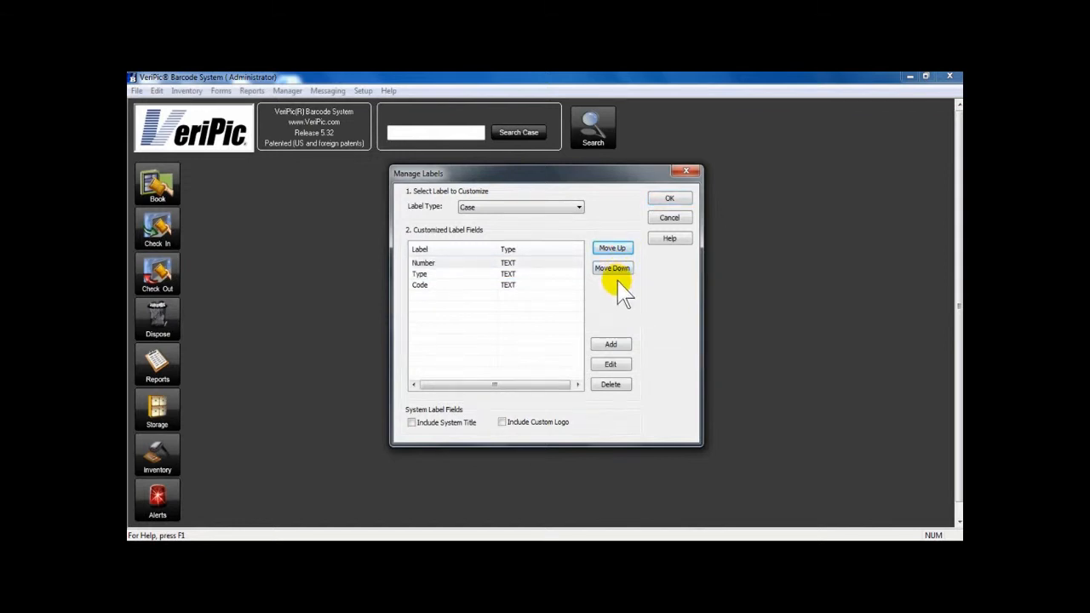
left_click(624, 345)
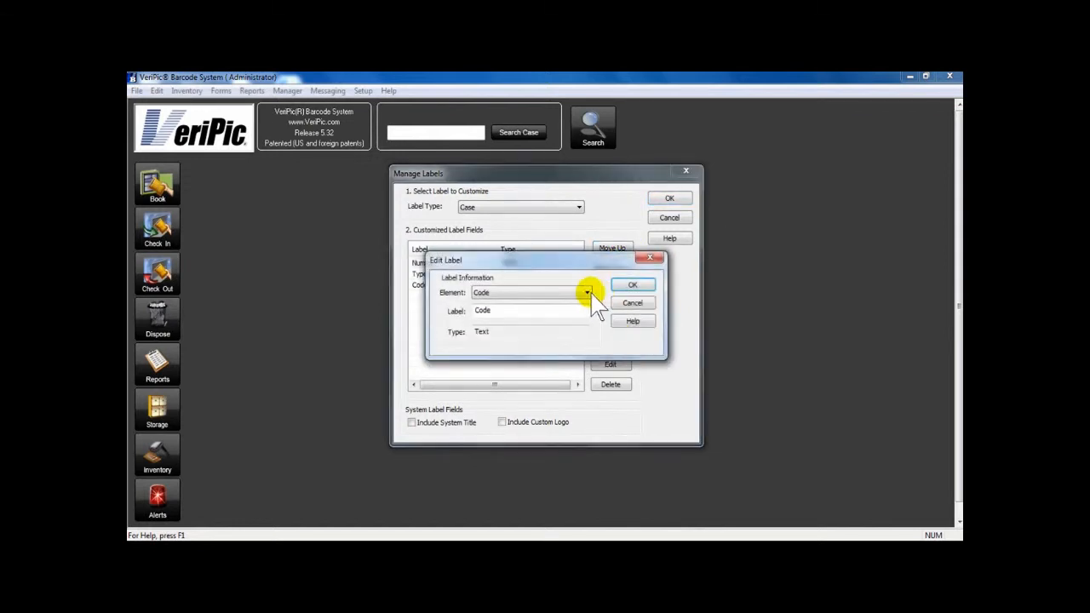
left_click(587, 293)
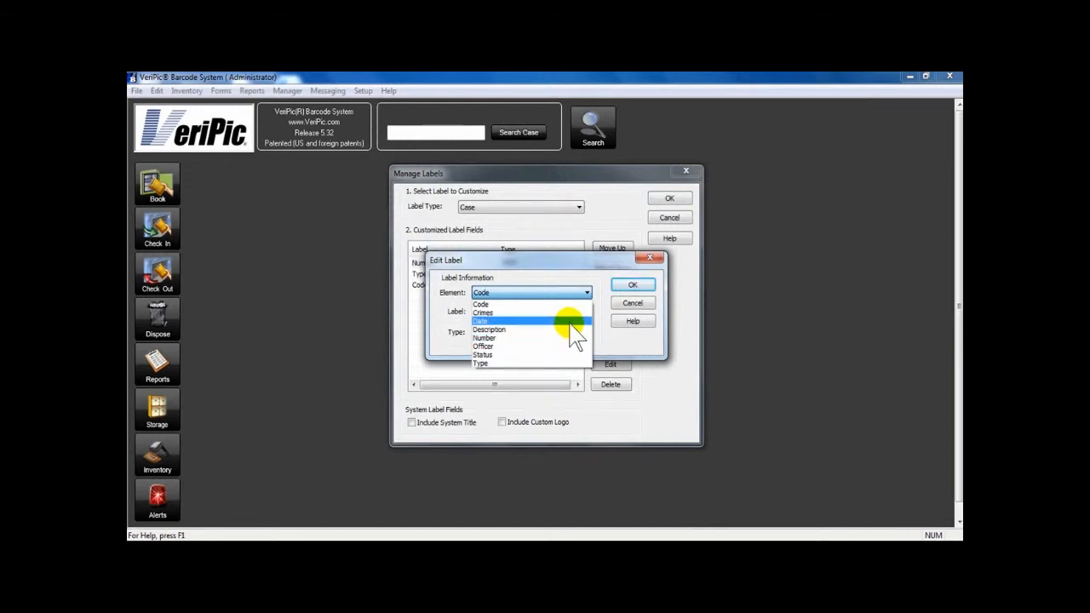
left_click(570, 320)
left_click(631, 284)
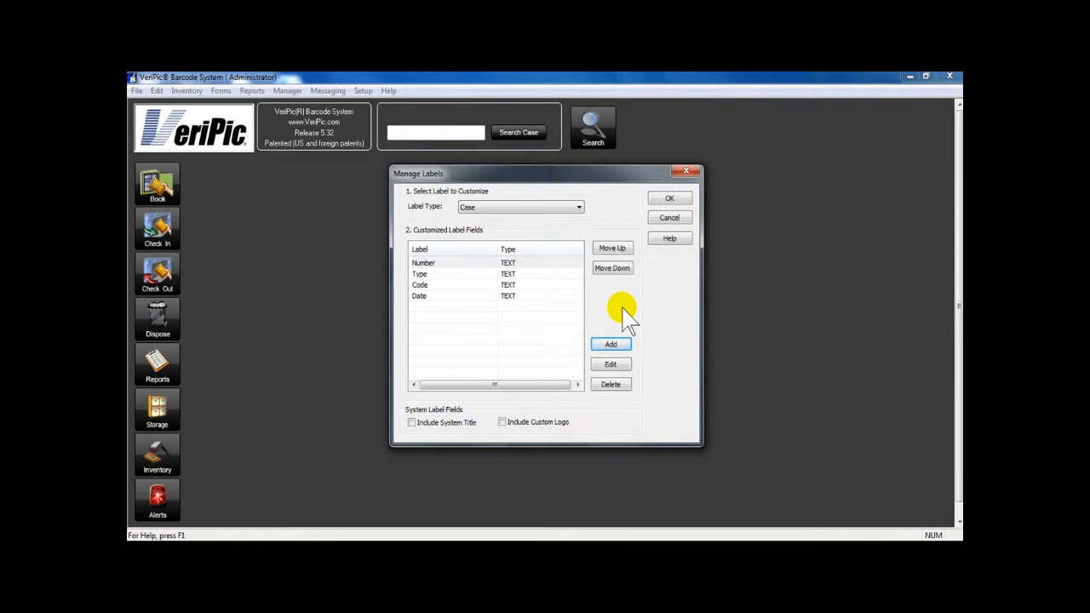
- Delete the Code field from the Case label and confirm
left_click(511, 286)
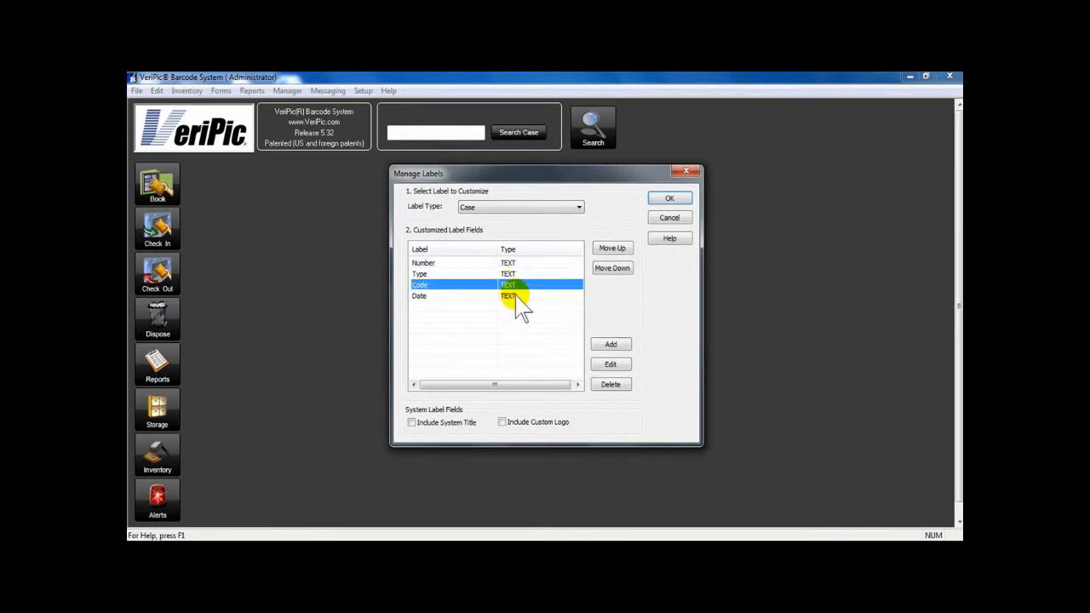
left_click(622, 388)
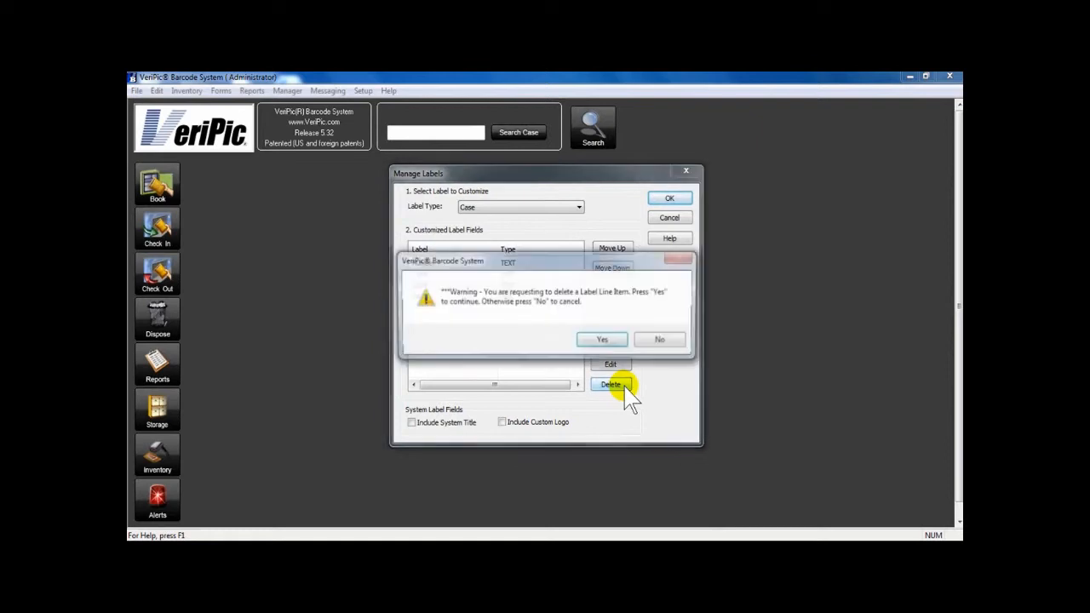
left_click(607, 343)
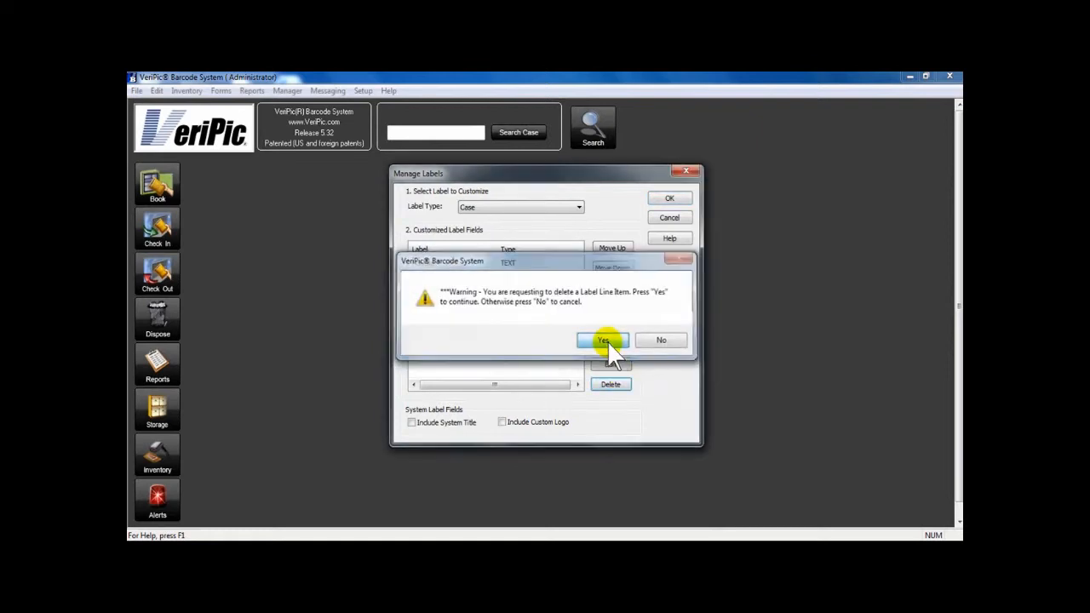
- Save the Case label, then include the system title on Shelf labels and apply
left_click(556, 207)
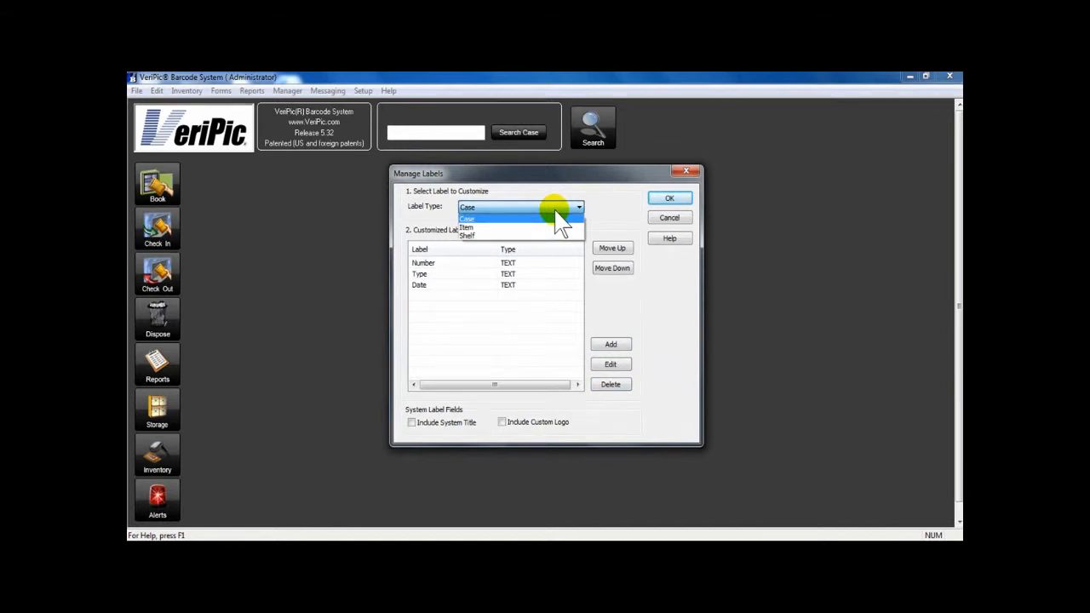
left_click(552, 236)
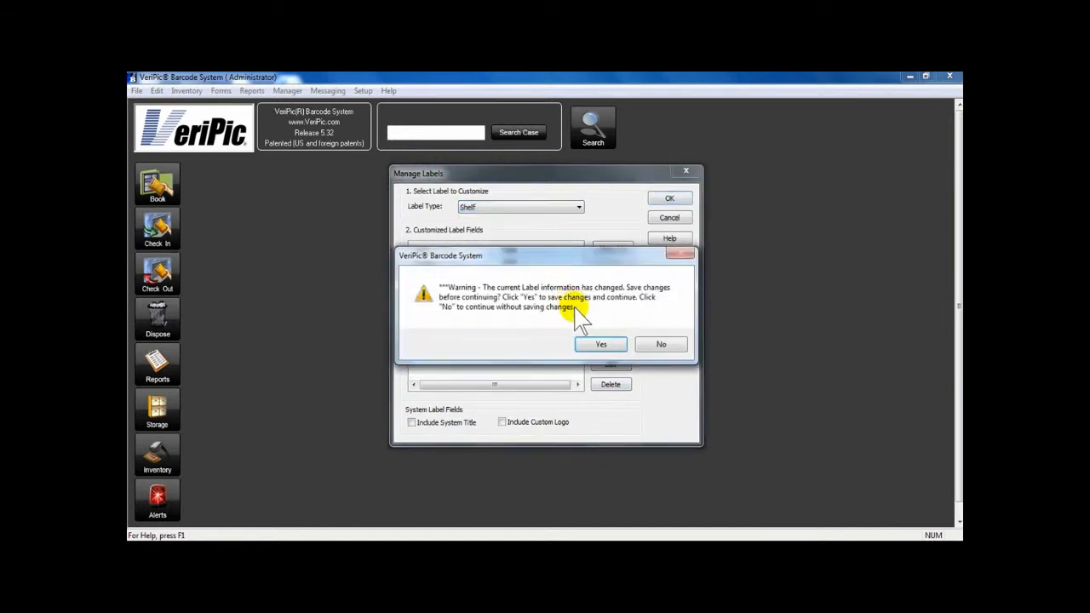
left_click(600, 344)
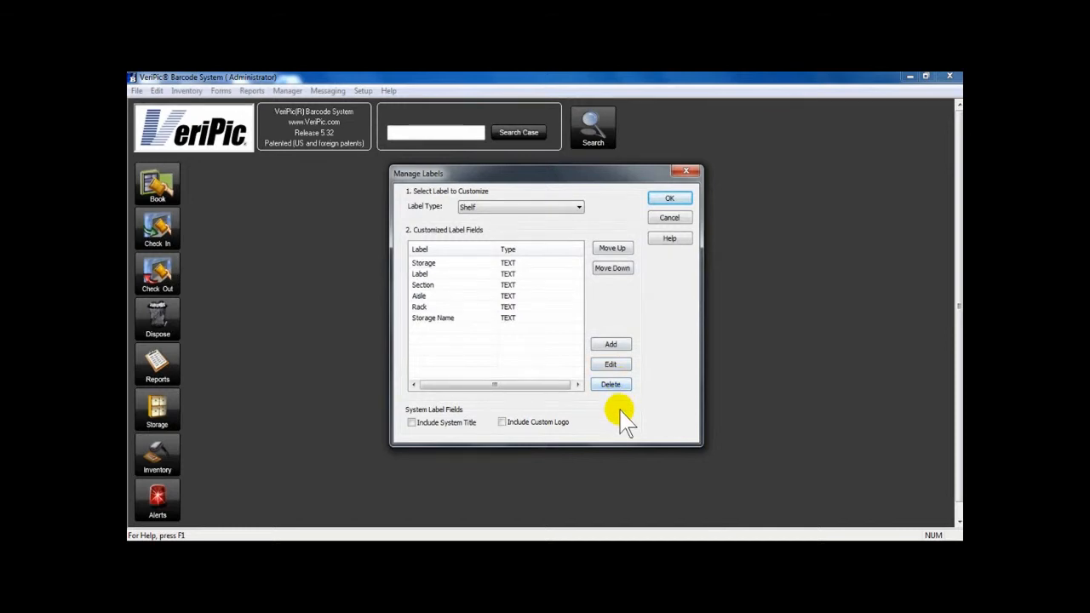
left_click(411, 424)
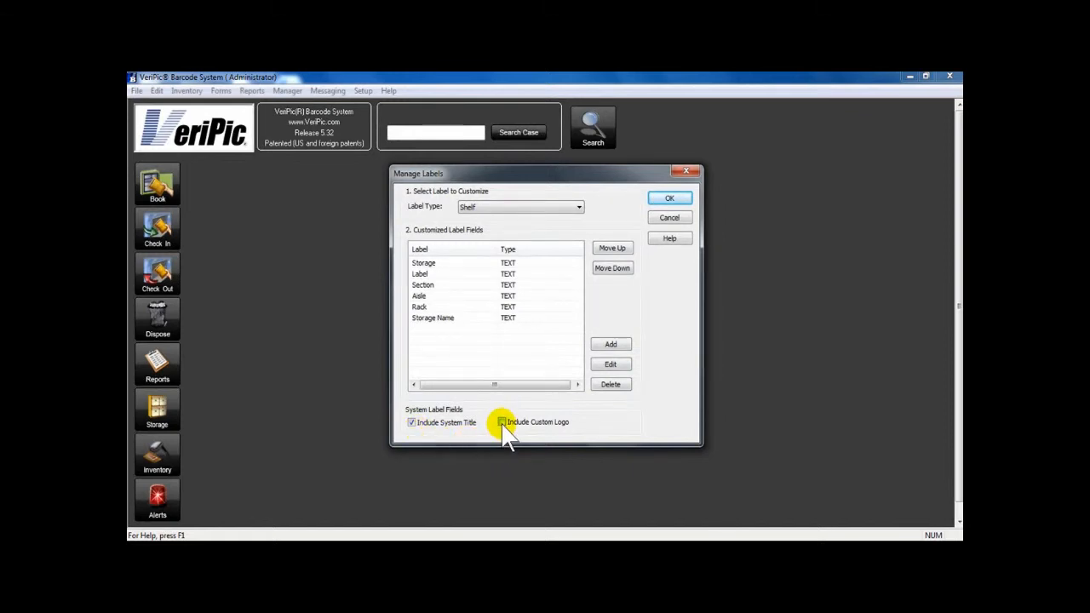
left_click(663, 200)
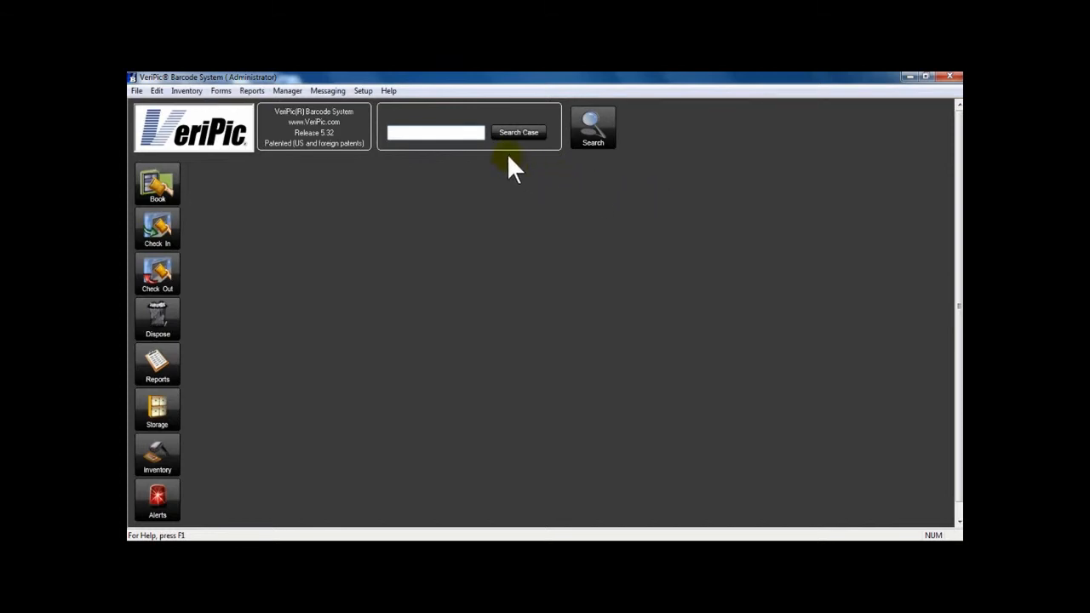
- In System Setup, change the system title to 'Headquarters'
left_click(367, 90)
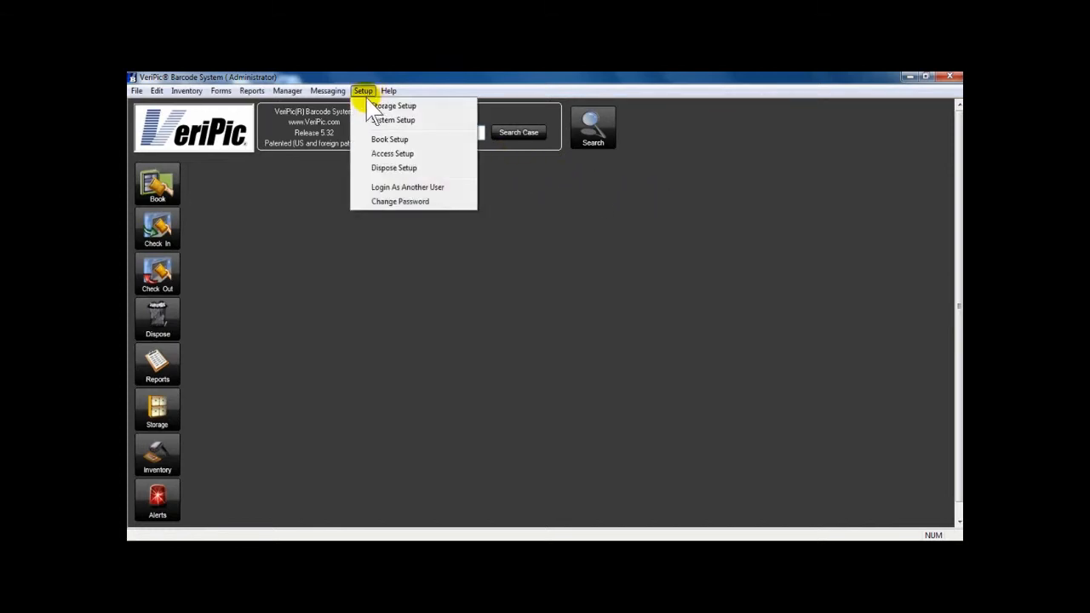
left_click(392, 120)
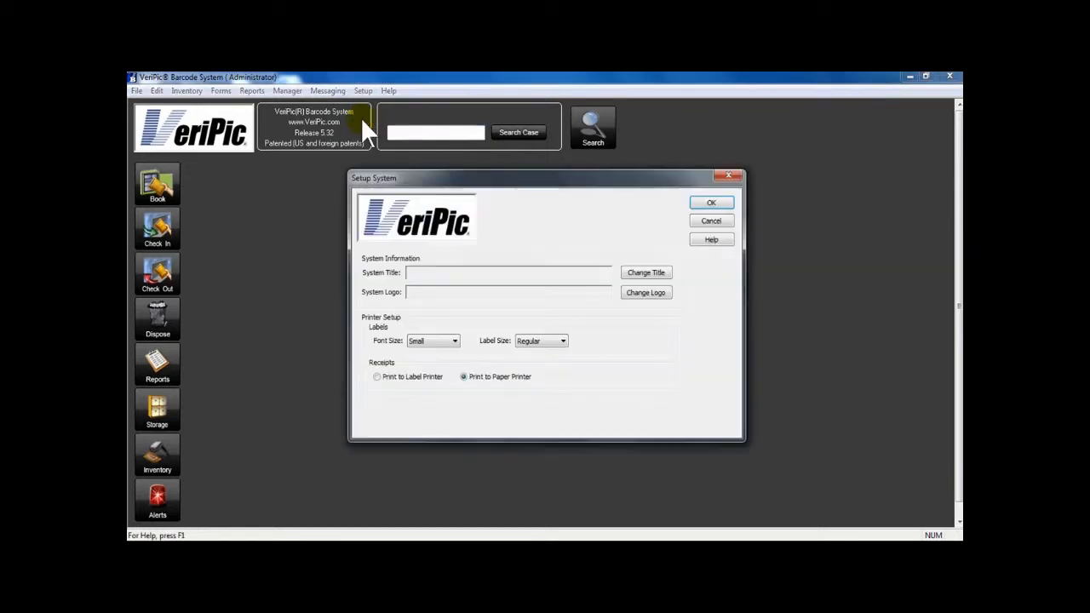
left_click(643, 273)
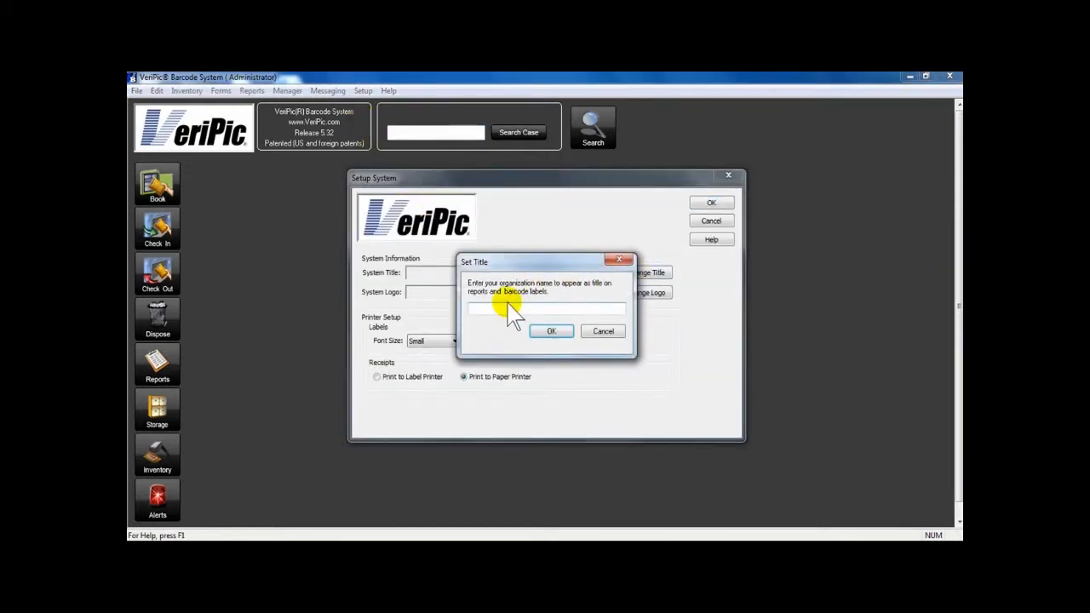
type("Headquarters")
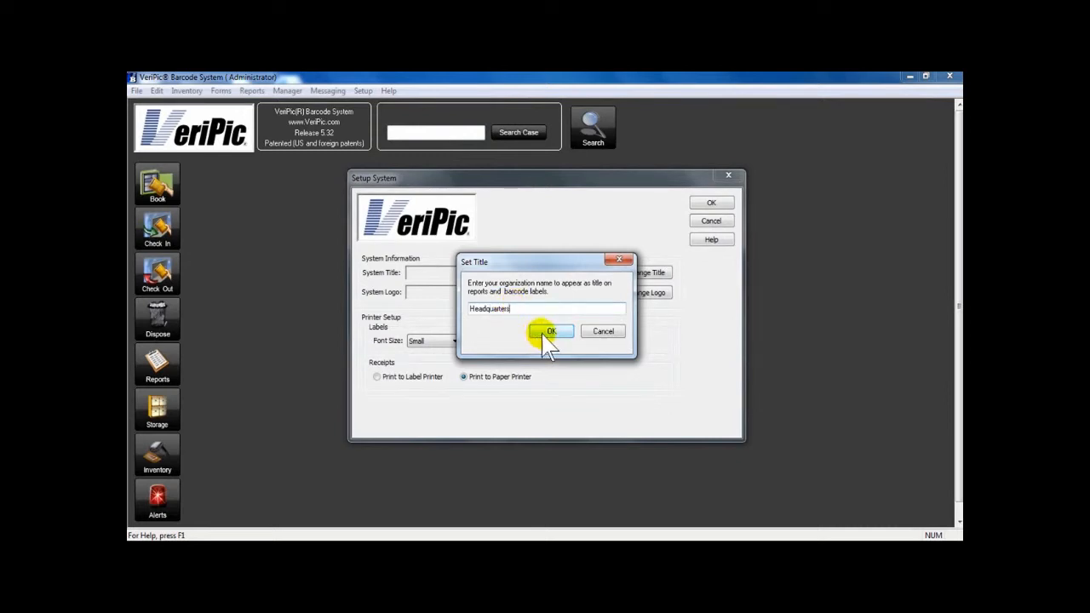
left_click(551, 332)
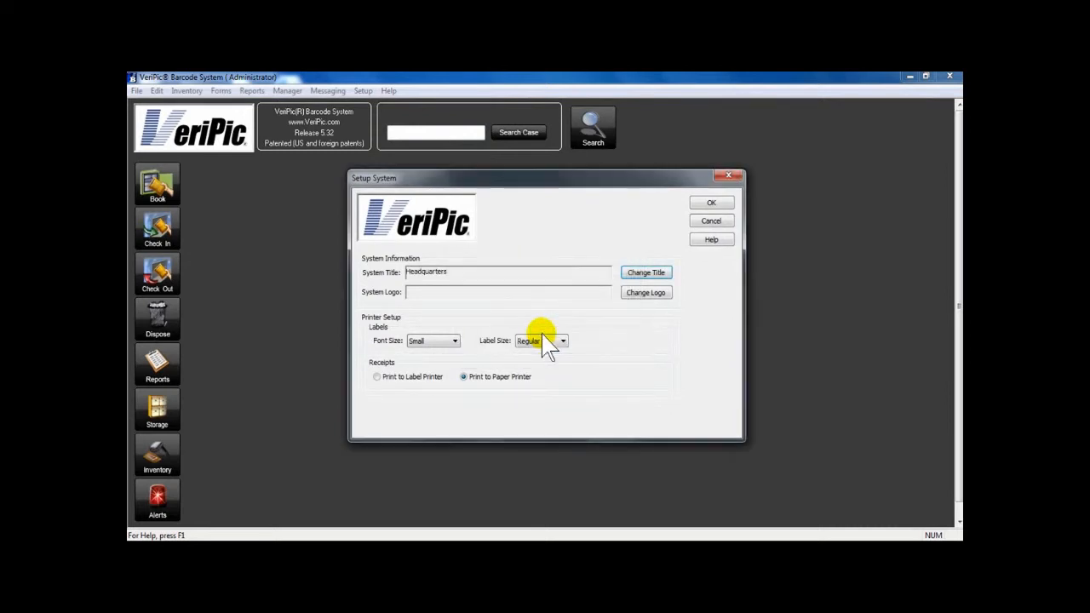
- Set the system logo to the DSC_0009 image from the Logo folder
left_click(647, 292)
left_click(470, 222)
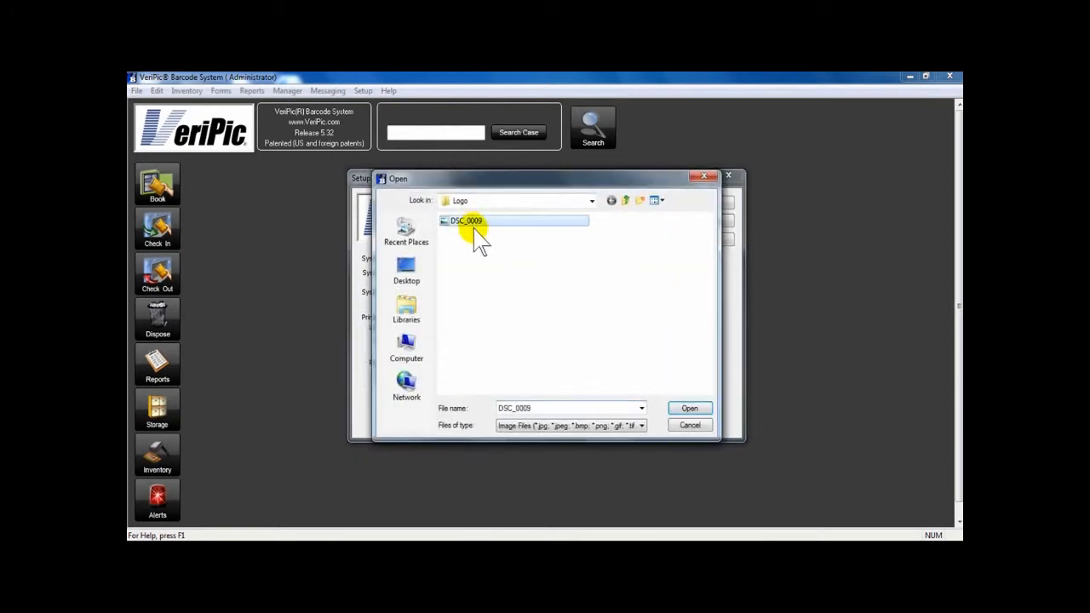
left_click(688, 408)
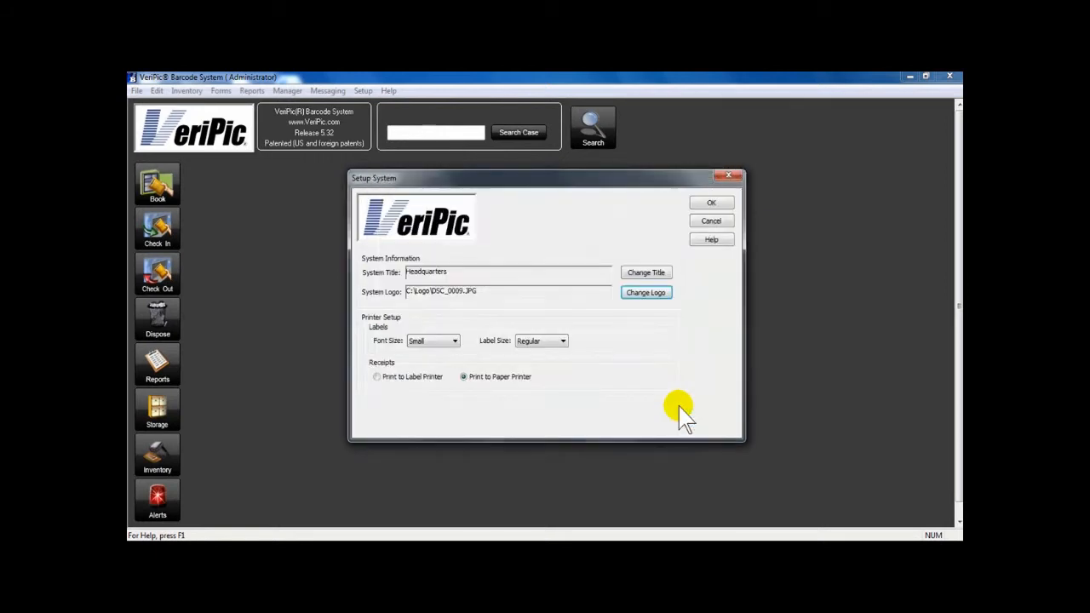
- Set the label font size to Medium and the label size to Small
left_click(453, 341)
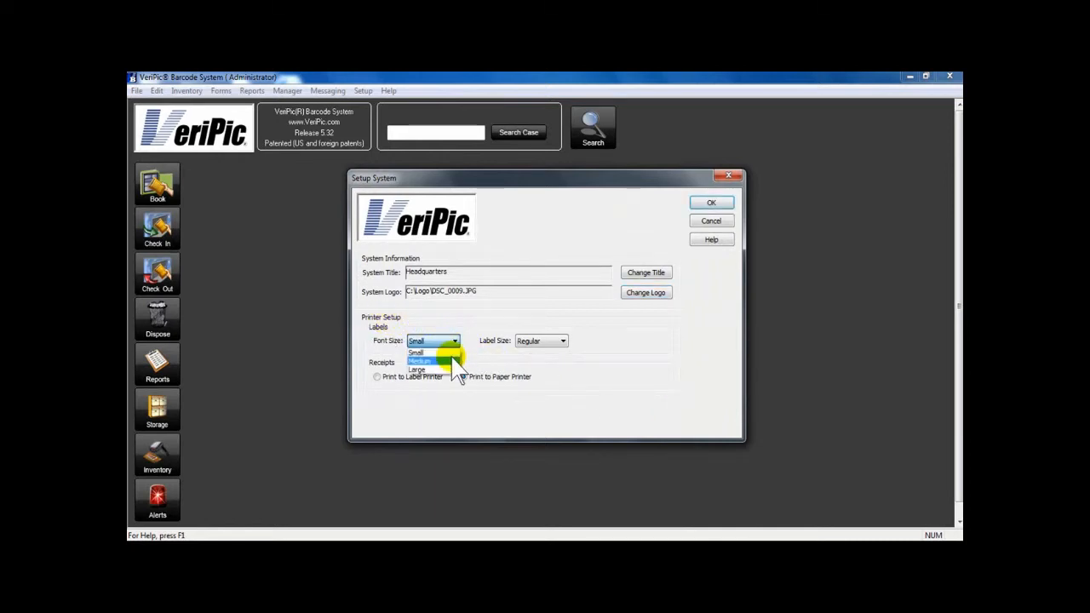
left_click(453, 361)
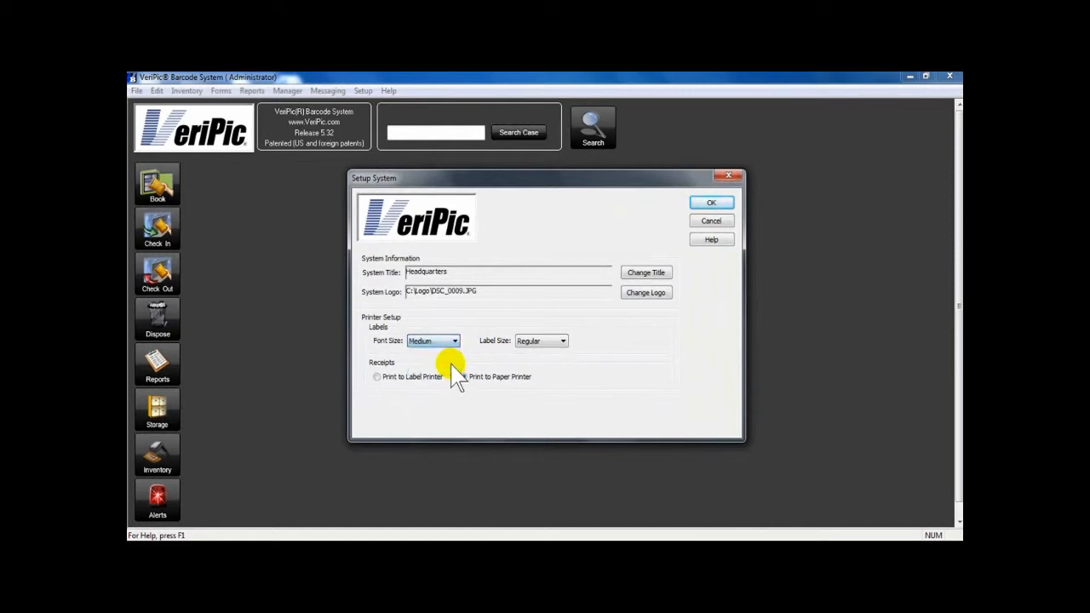
left_click(460, 376)
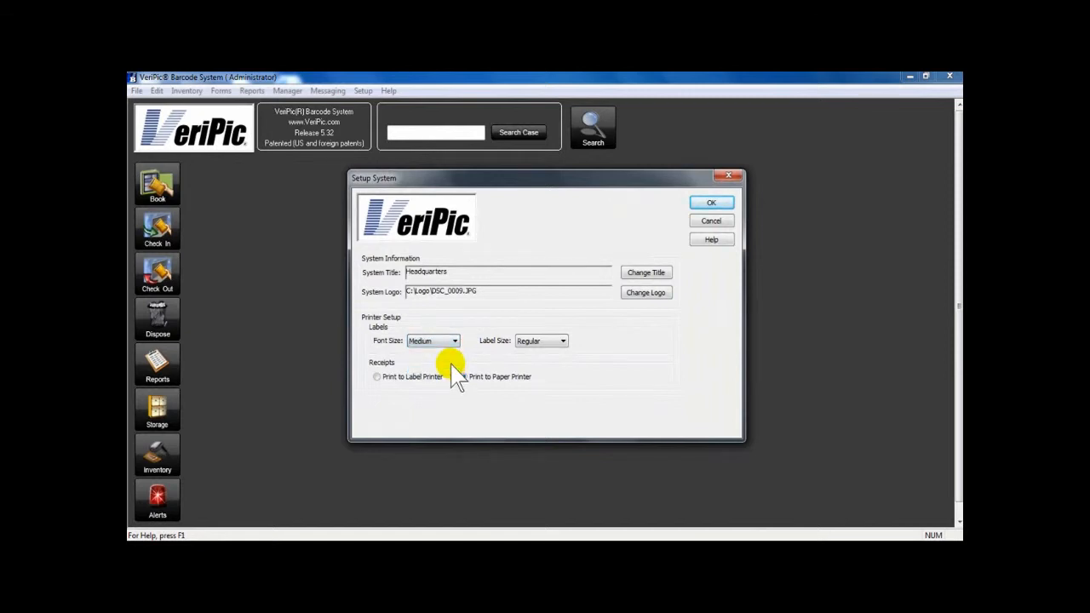
left_click(563, 341)
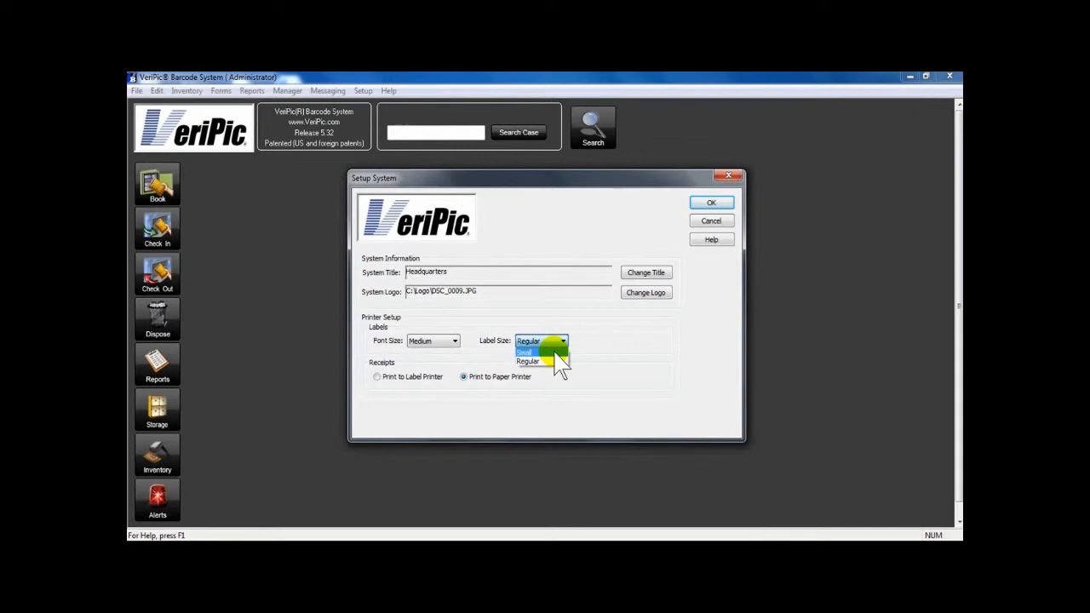
left_click(555, 352)
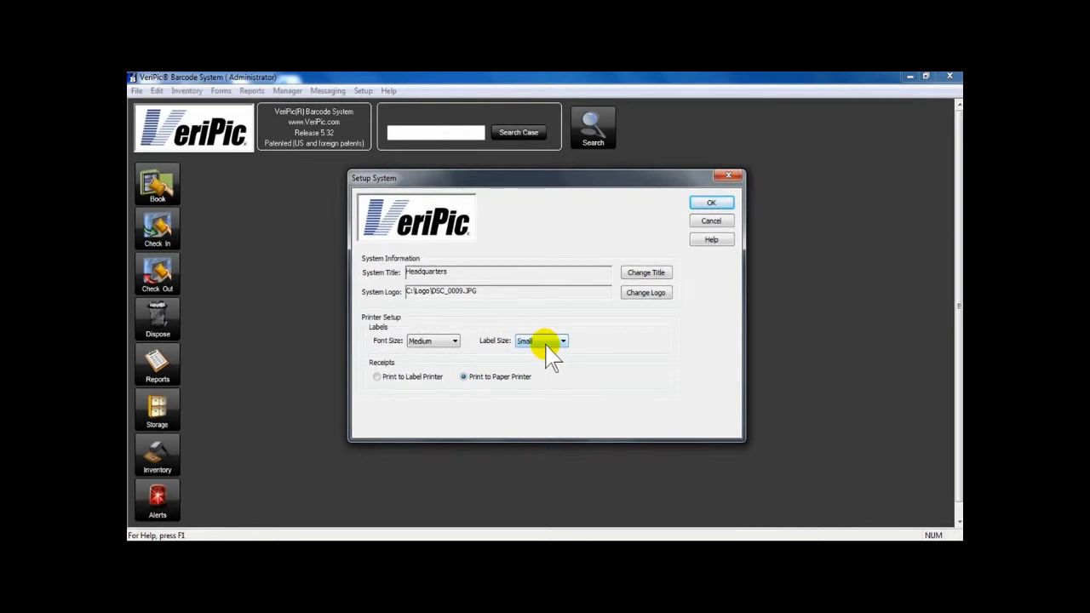
- Keep receipts printing to the paper printer and save the system setup
left_click(379, 378)
left_click(464, 378)
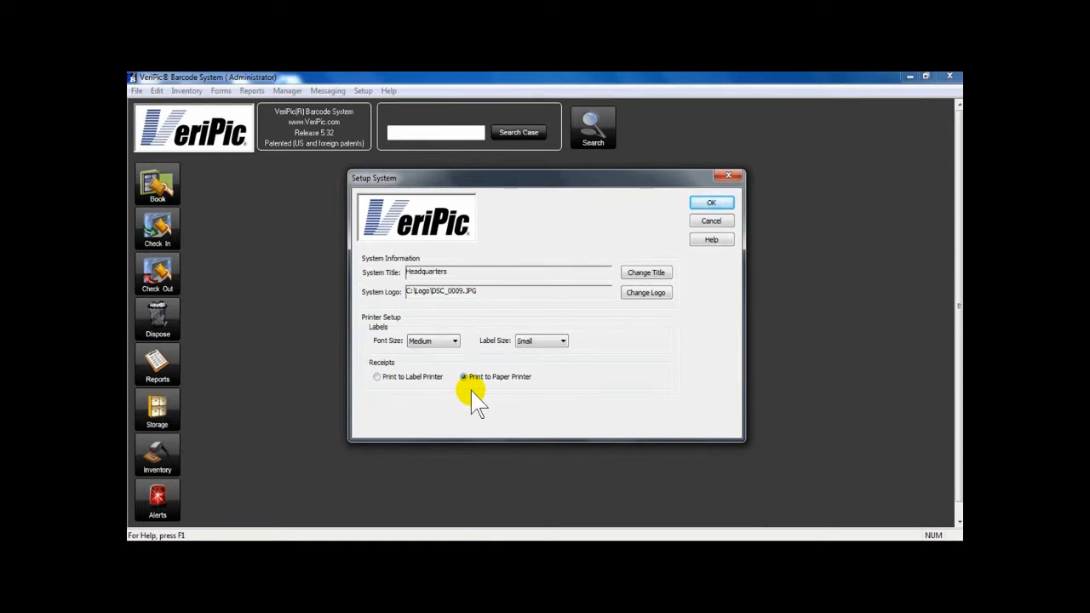
left_click(709, 204)
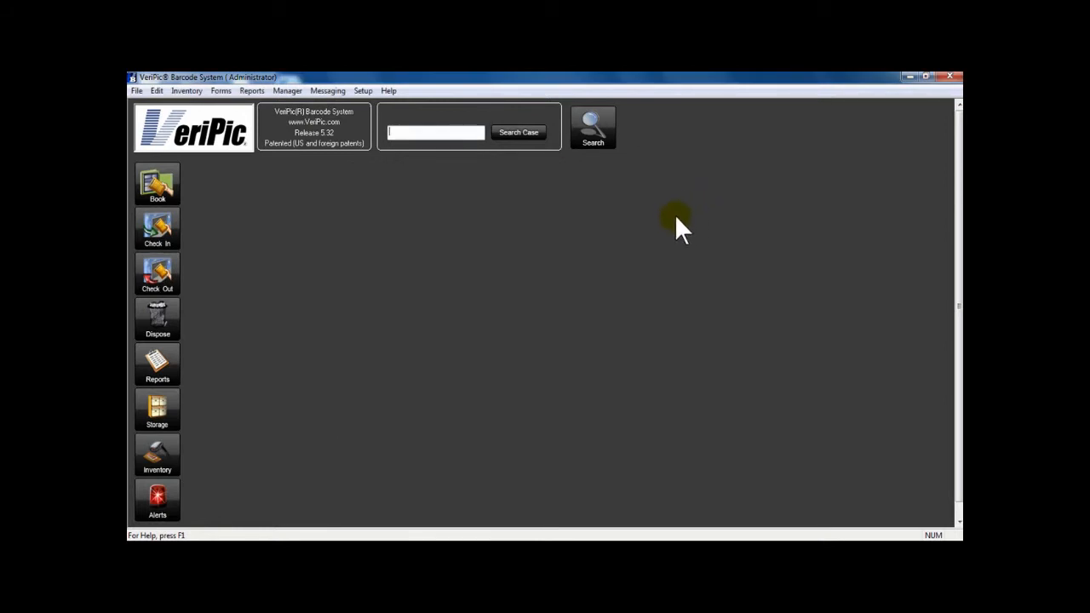
left_click(137, 92)
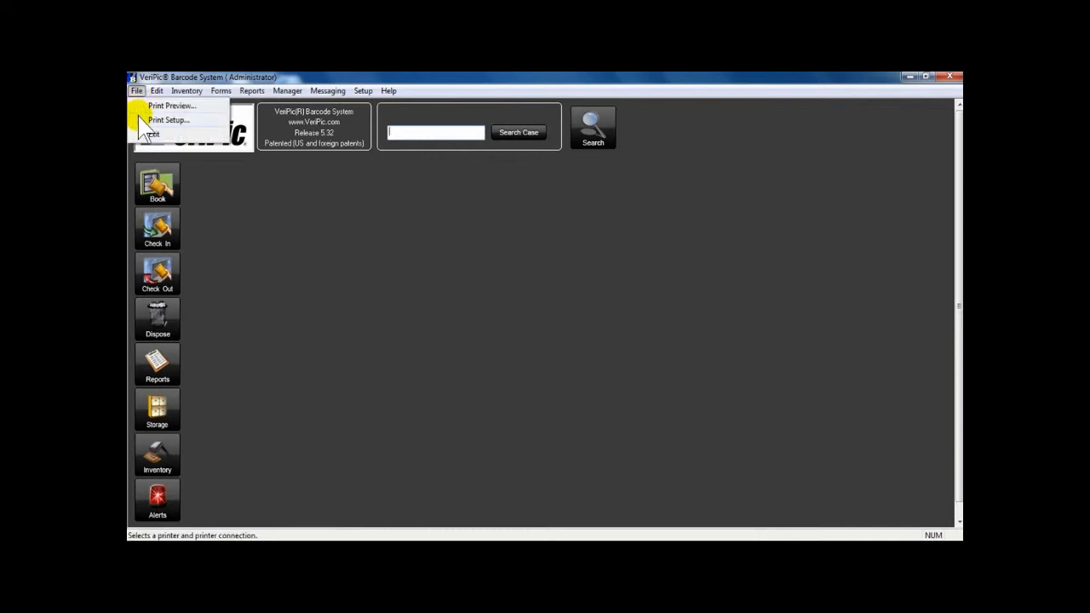
- Confirm the Argox A-200 printer's USER stock at 2.50 x 0.83 in and close printer setup
left_click(144, 120)
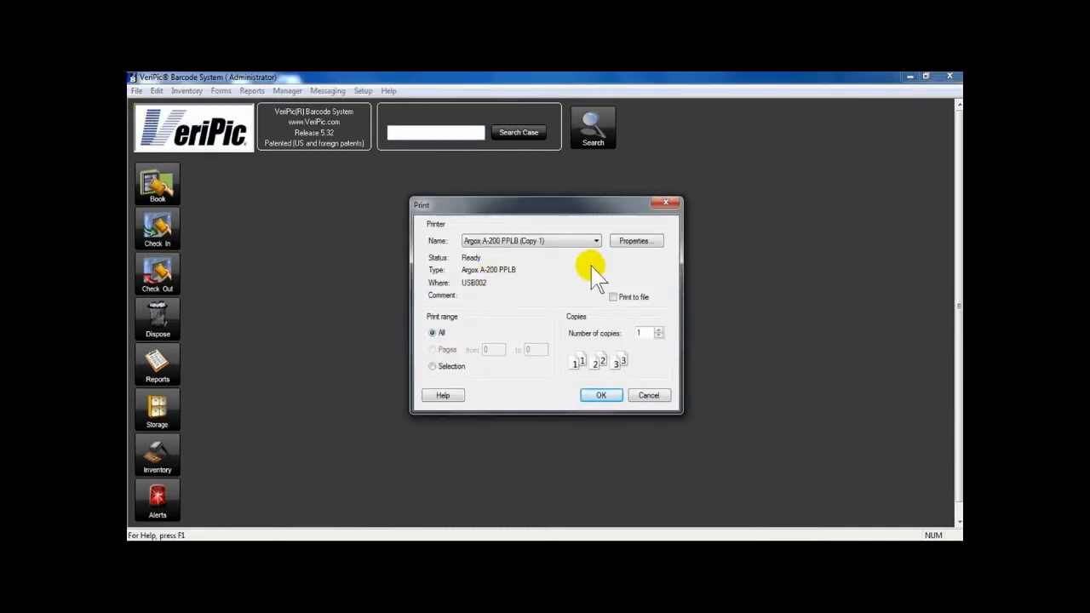
left_click(634, 242)
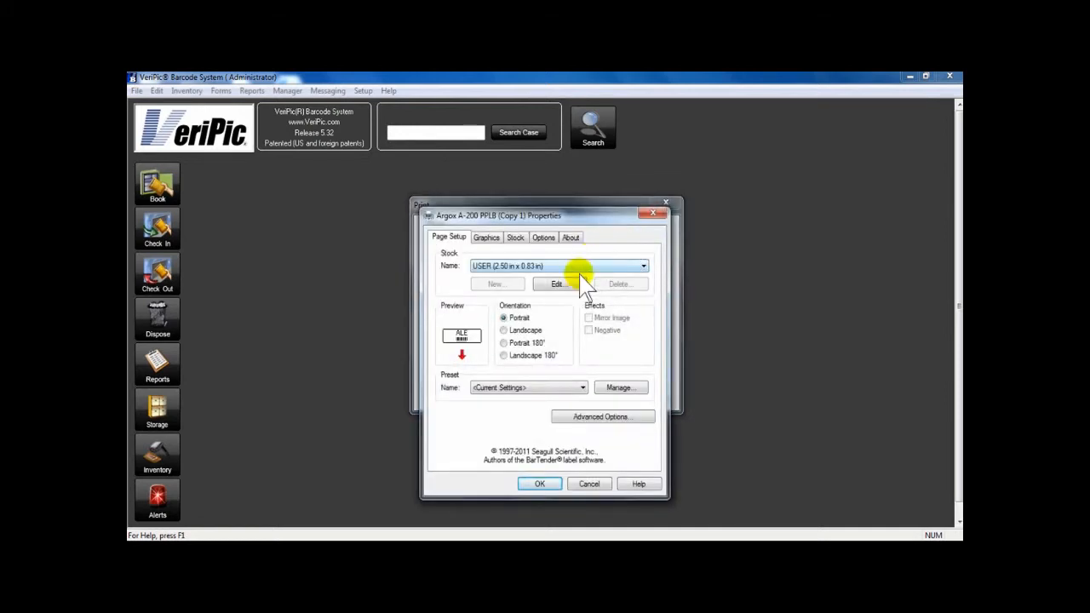
left_click(574, 283)
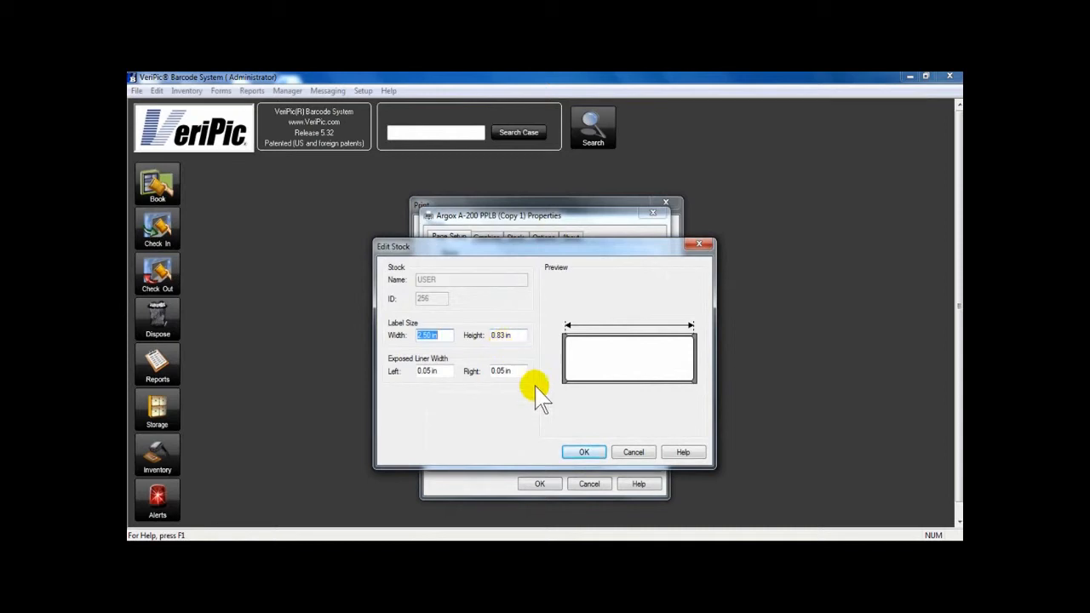
left_click(584, 452)
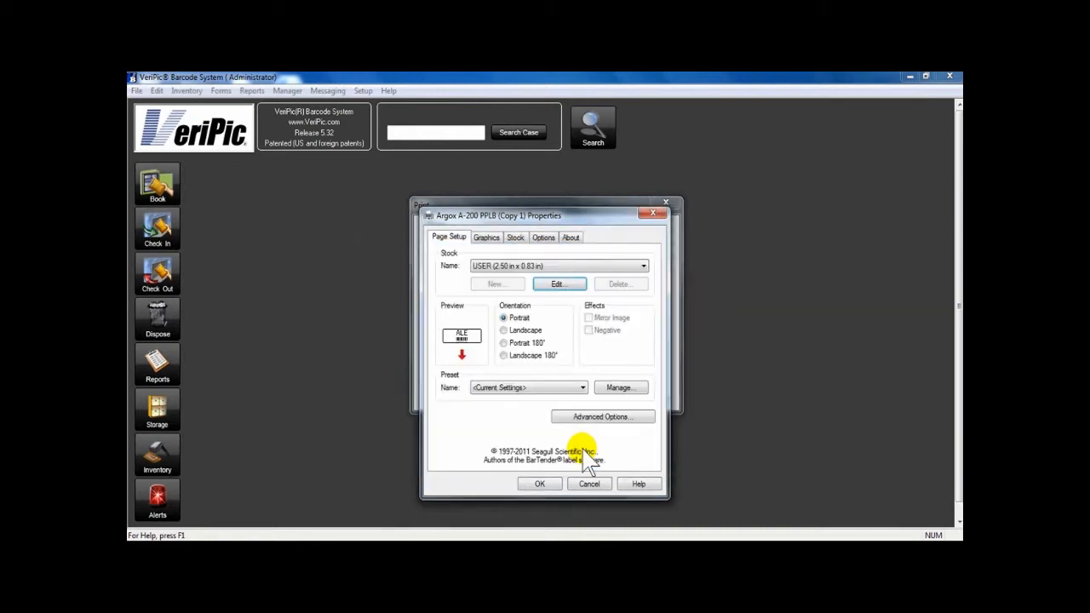
left_click(544, 486)
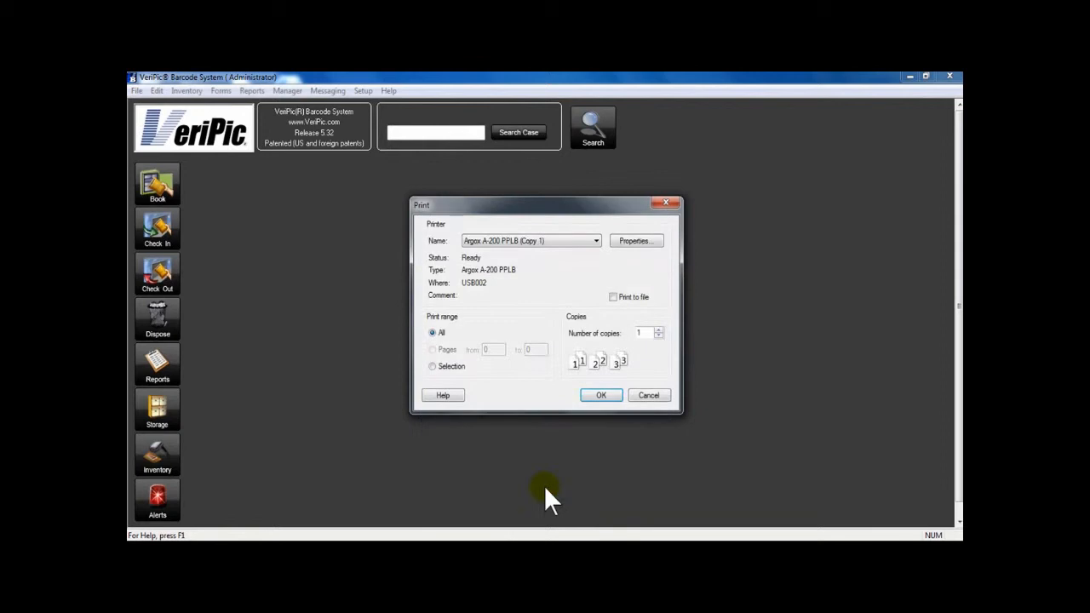
left_click(605, 399)
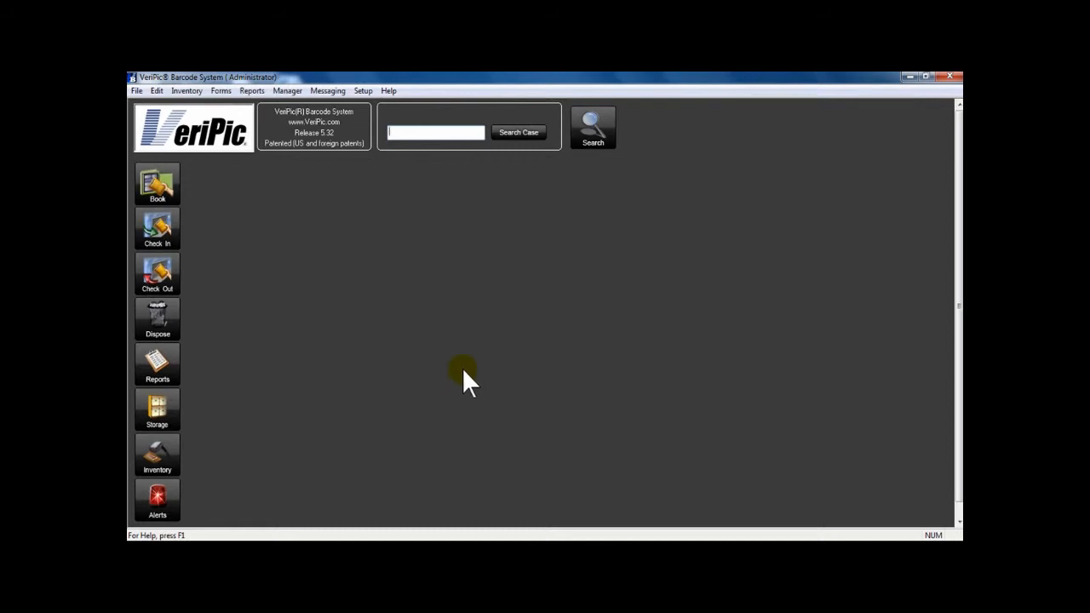
- In Manage Alert Types, change Flag For Disposal's time from 30 to 25 days and save
left_click(298, 90)
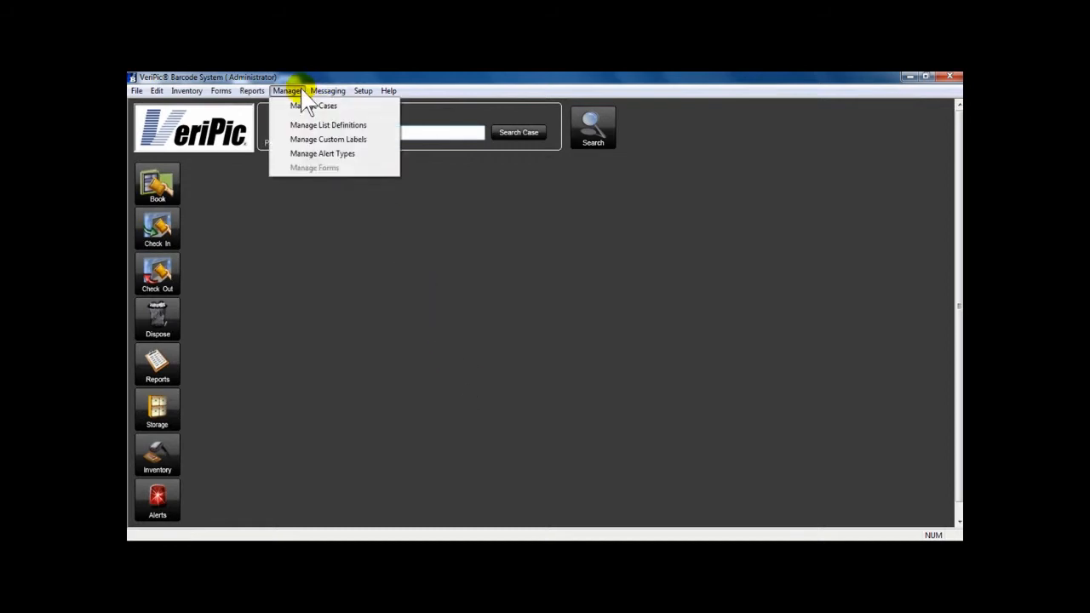
left_click(295, 155)
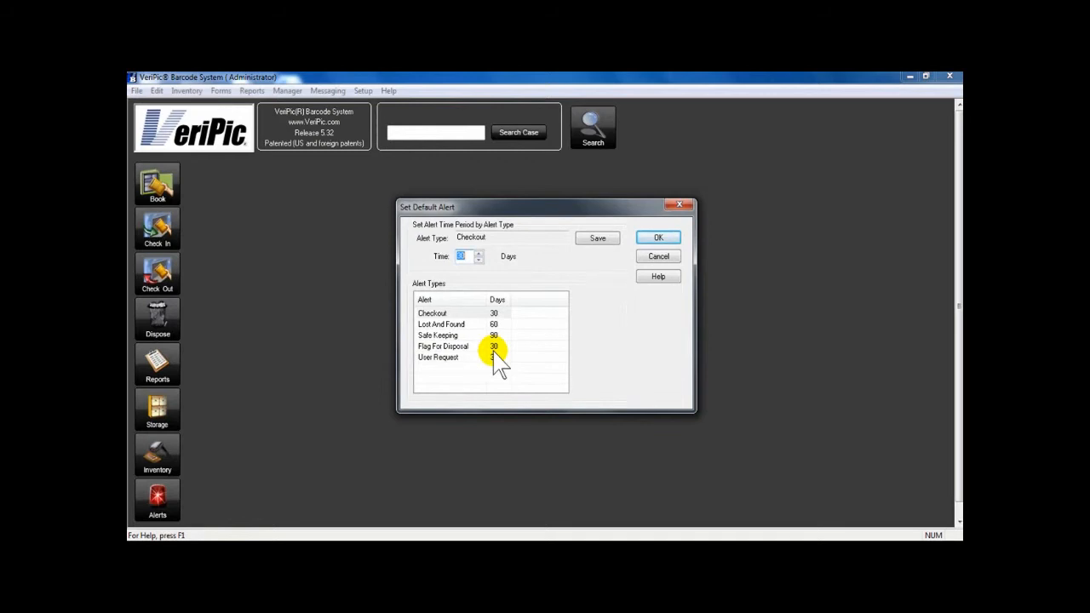
left_click(464, 349)
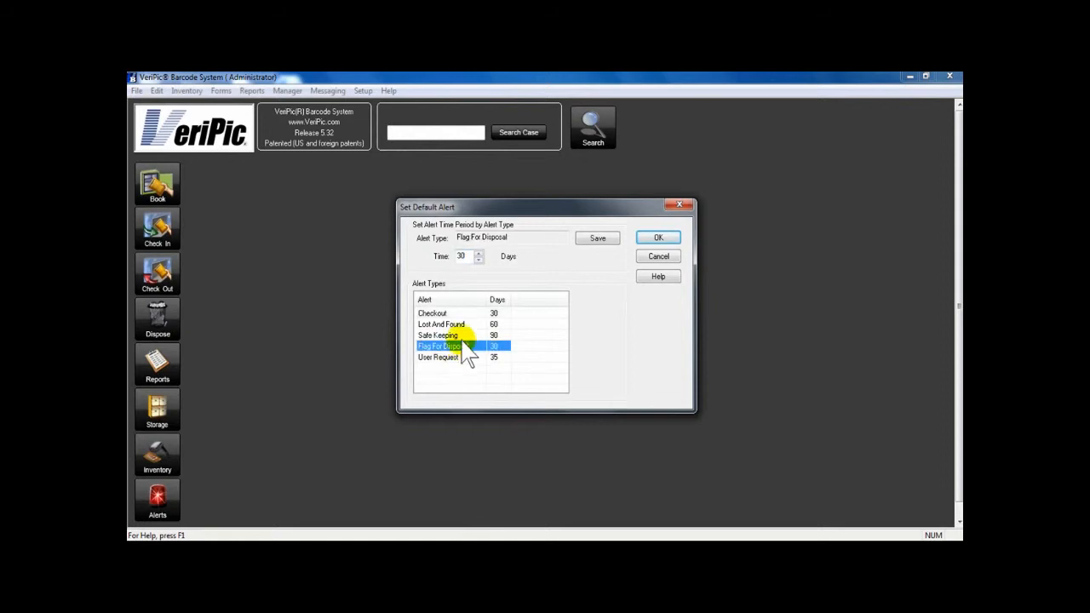
double_click(460, 256)
type("25")
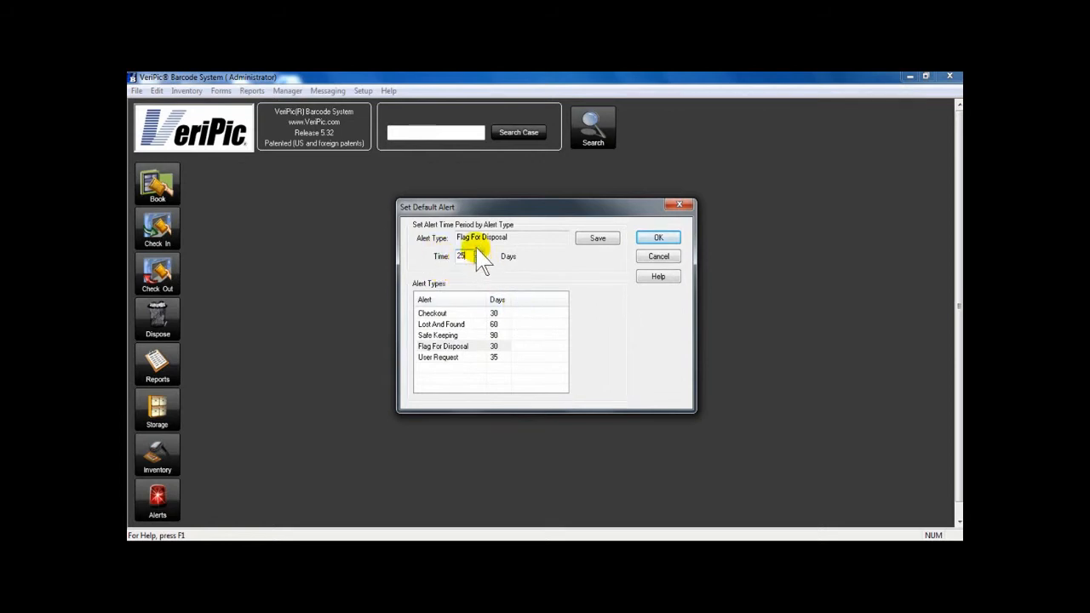
left_click(594, 239)
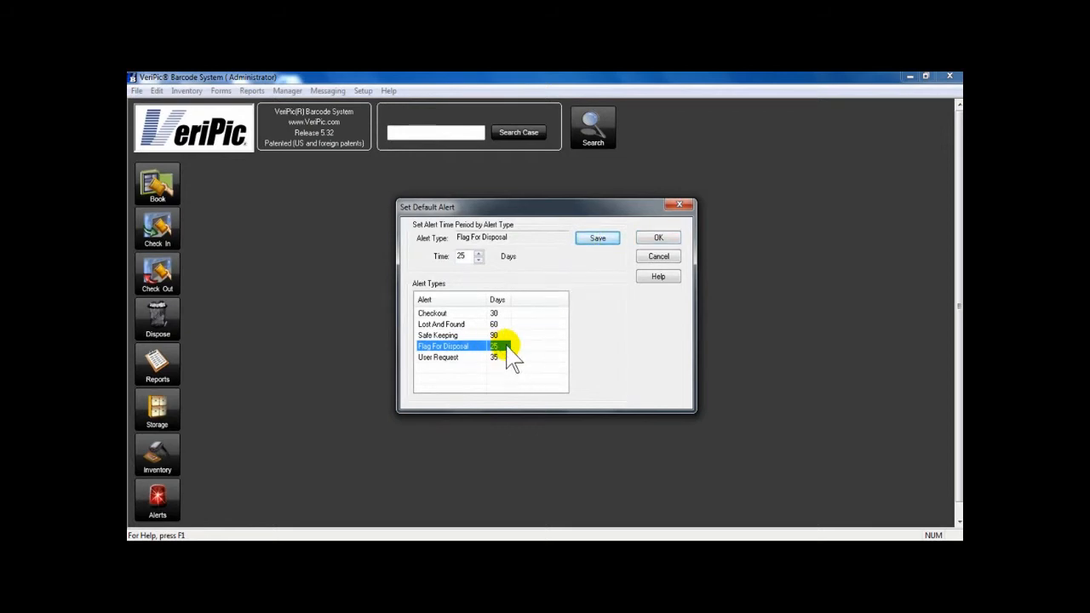
left_click(647, 239)
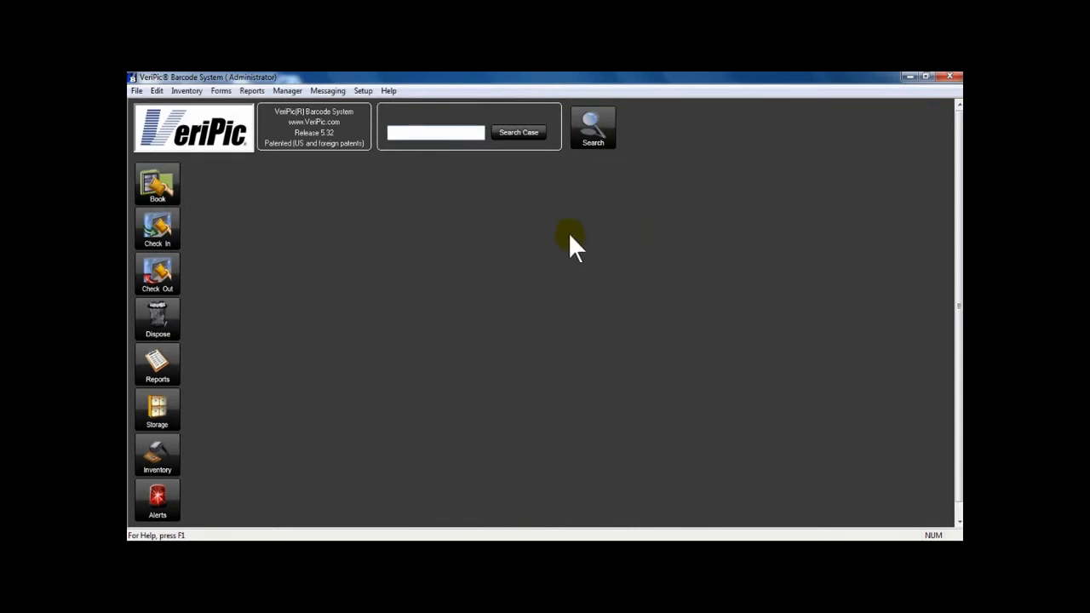
- Look through the Setup menu, then open the Manager menu for cases and list definitions
left_click(363, 90)
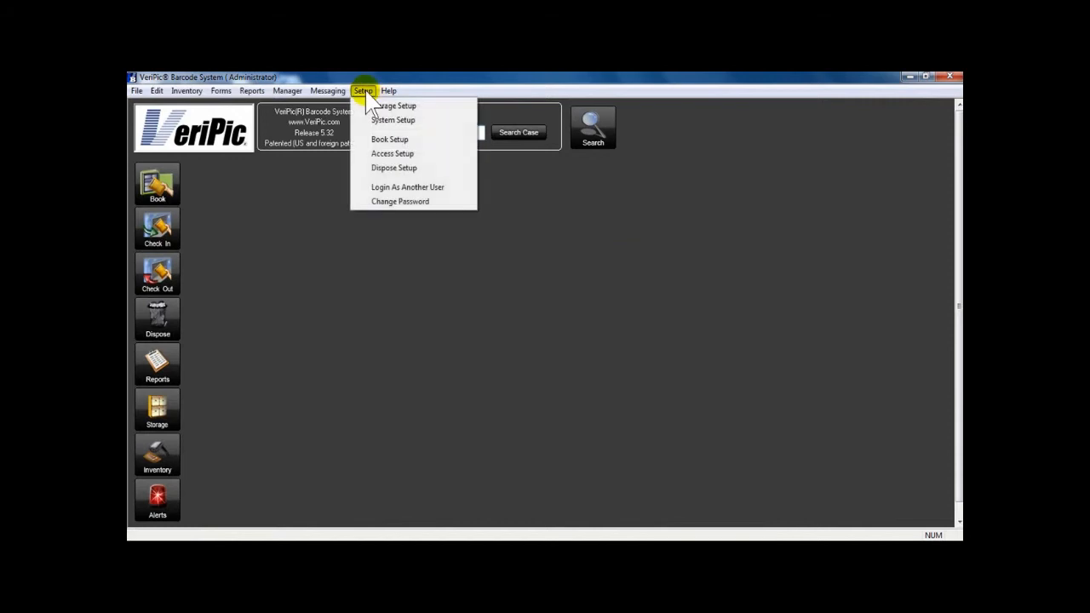
left_click(337, 177)
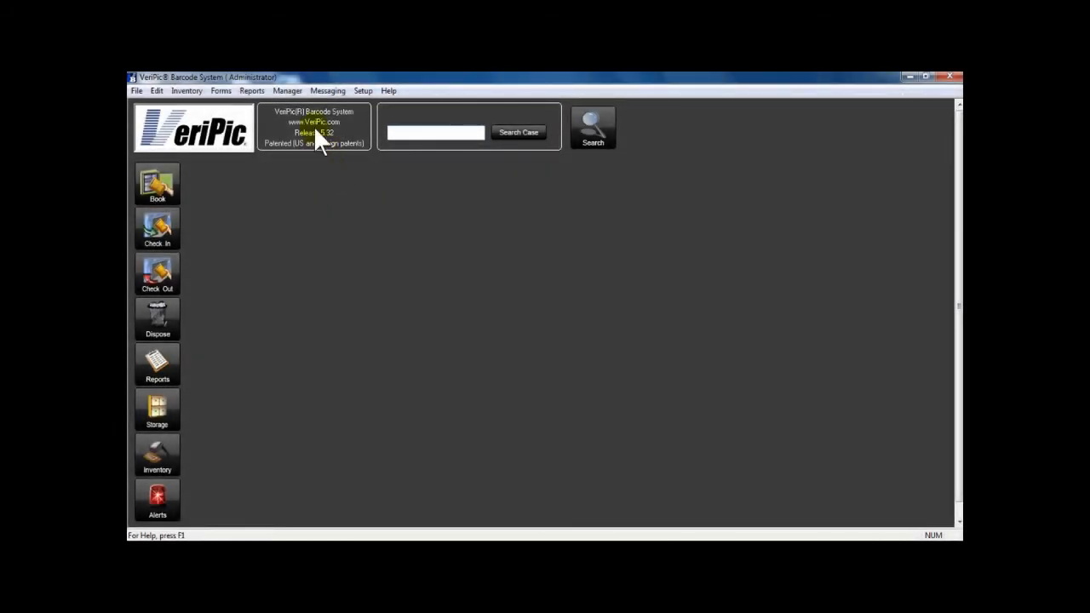
left_click(289, 91)
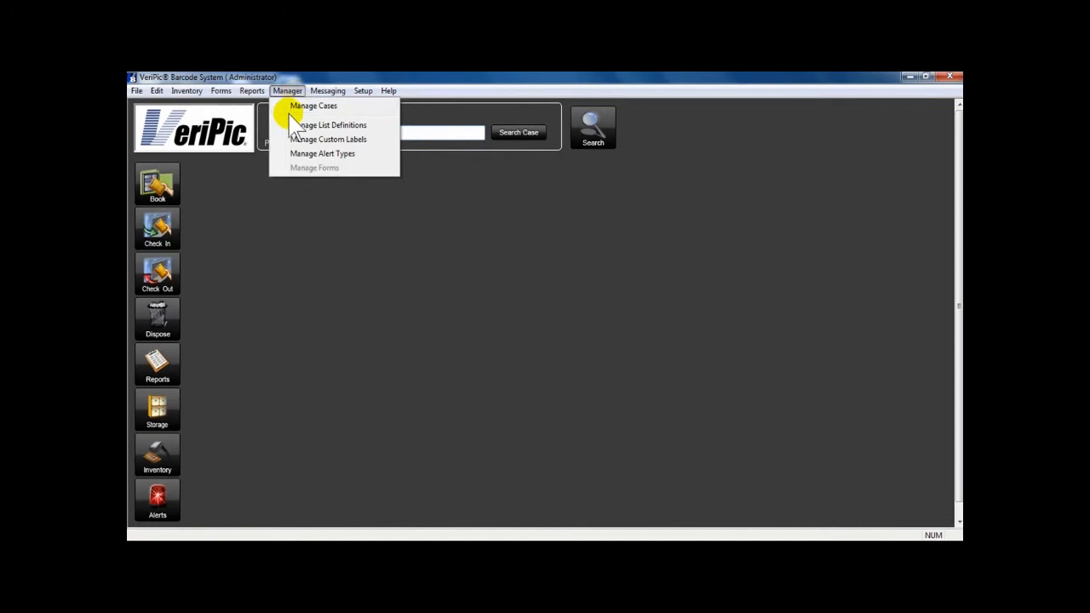
- Open case 002-23153 from Manage Cases and change its number to 002-23152
left_click(302, 106)
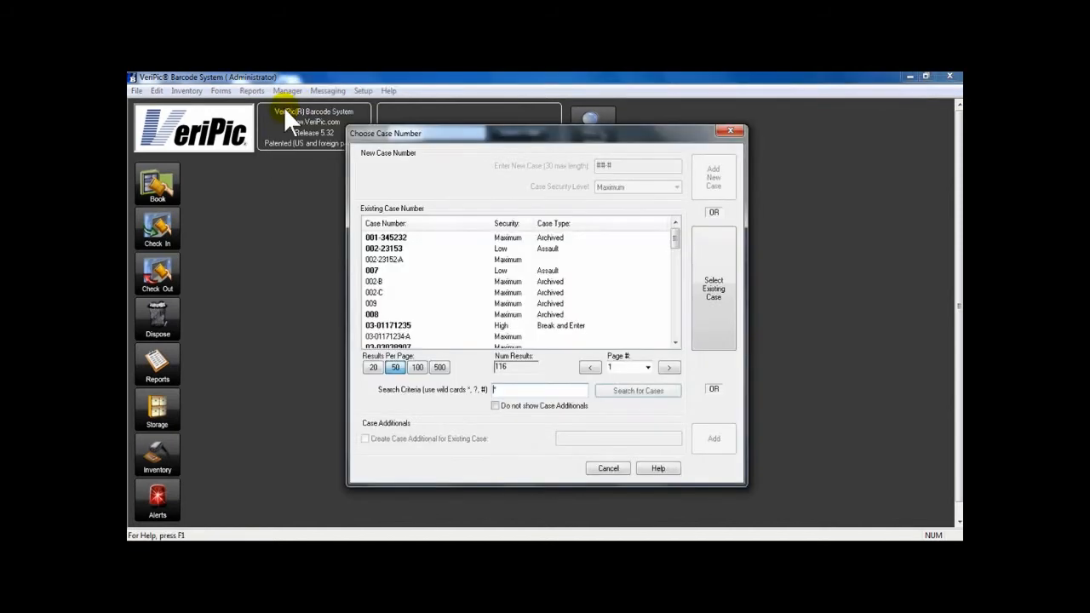
double_click(407, 248)
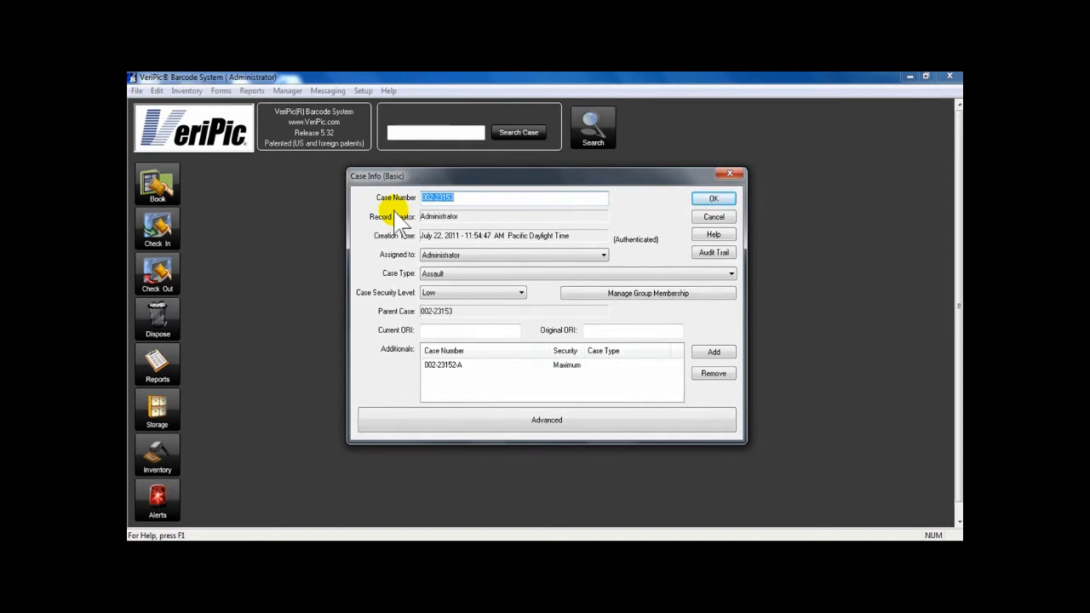
left_click(466, 201)
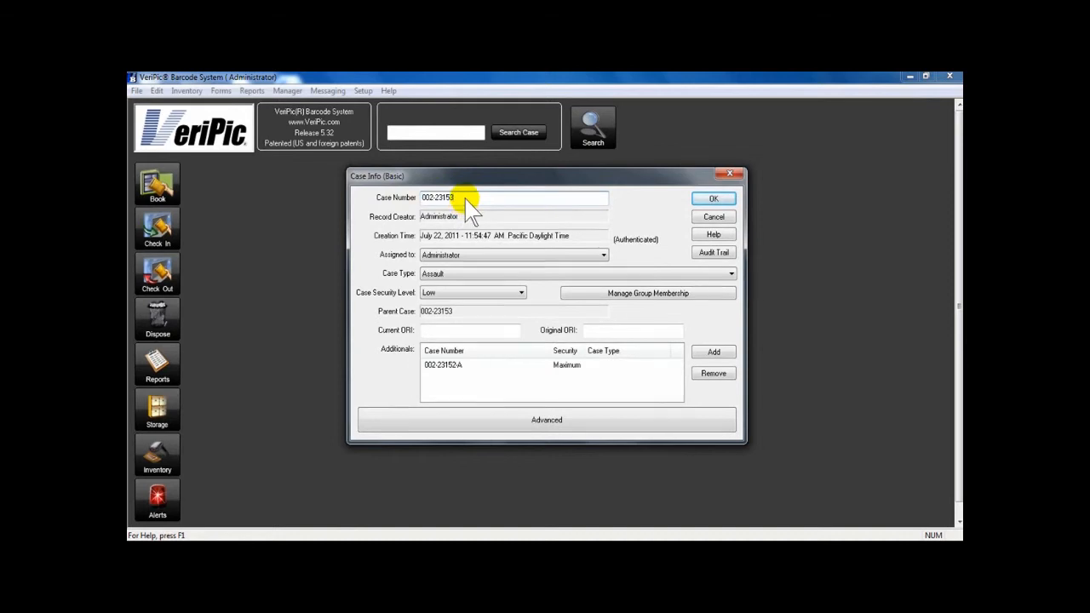
key("BackSpace")
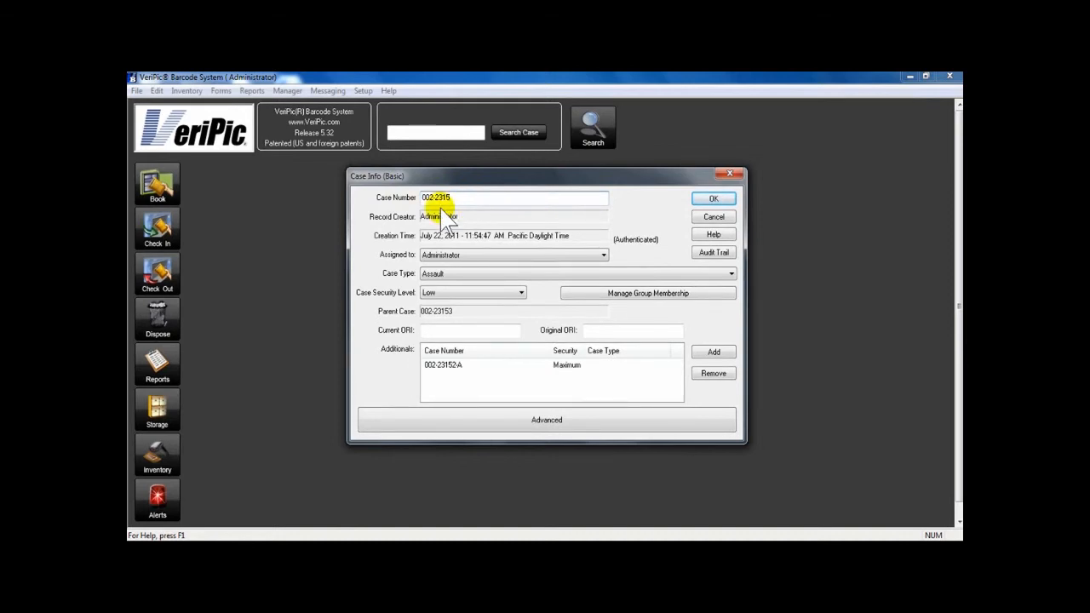
type("2")
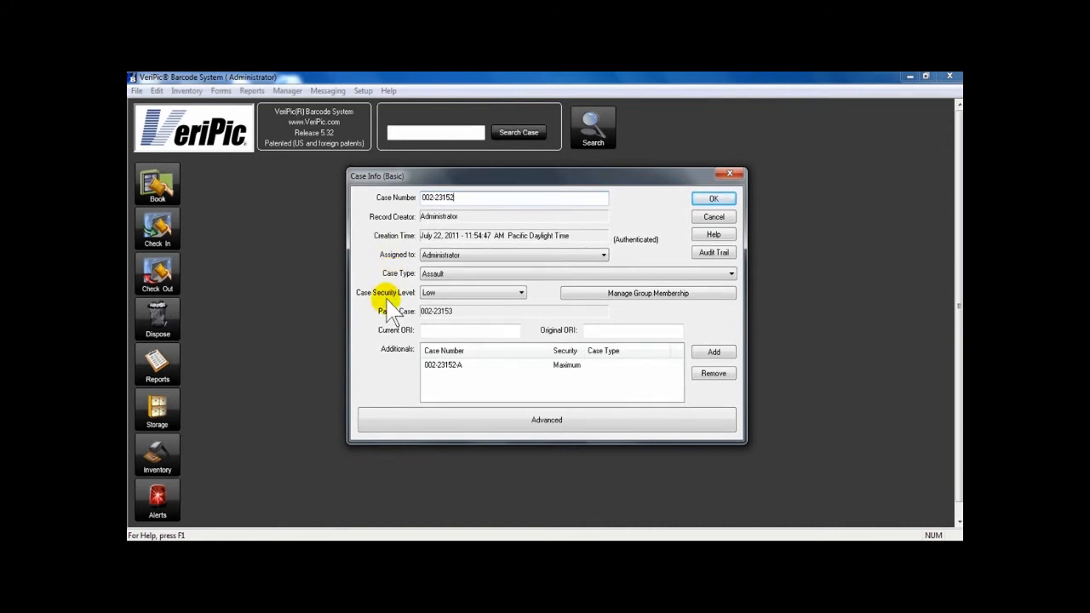
- Raise the case security level from Low to High
left_click(523, 296)
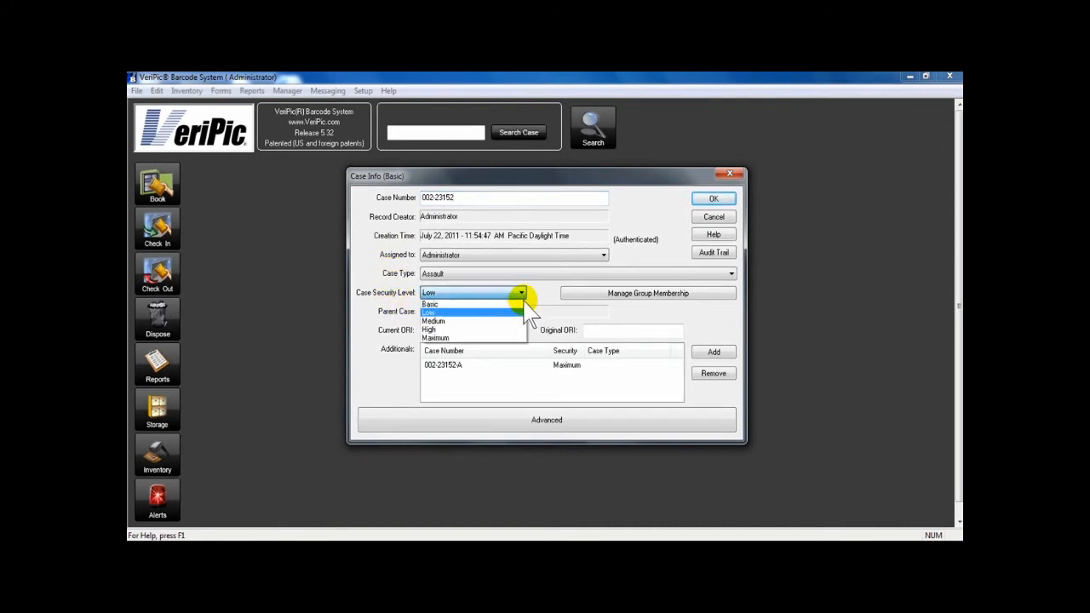
left_click(516, 328)
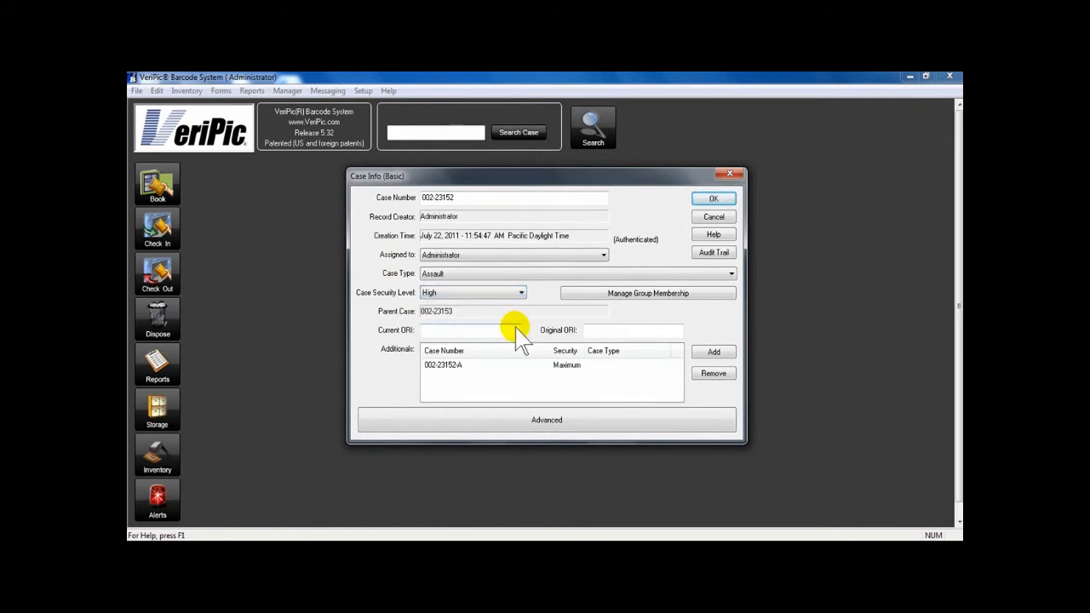
left_click(641, 298)
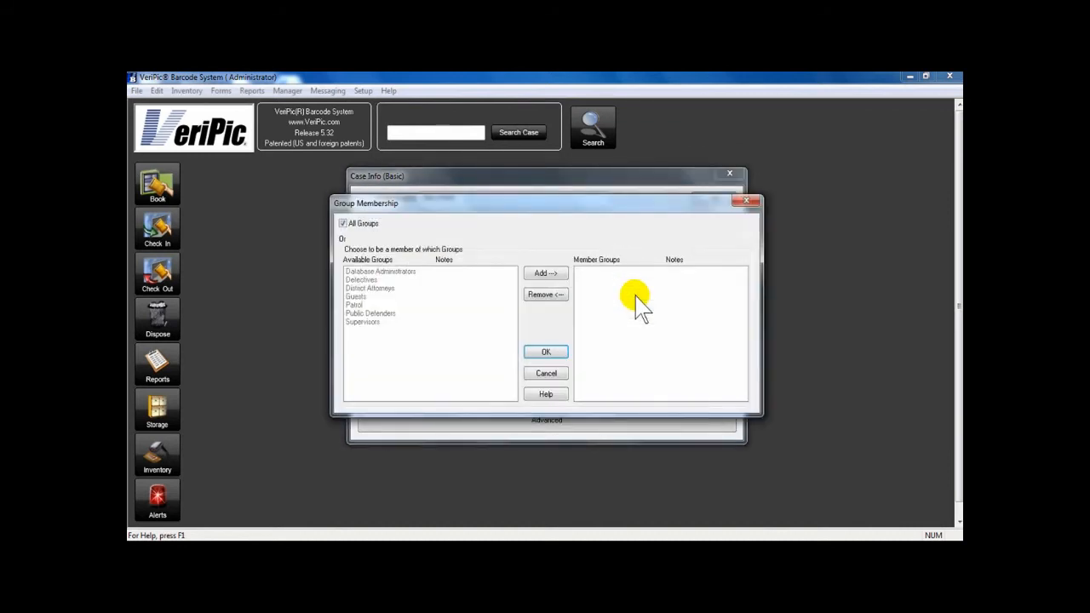
- Replace All Groups with Detectives and Supervisors as the case's member groups
left_click(343, 225)
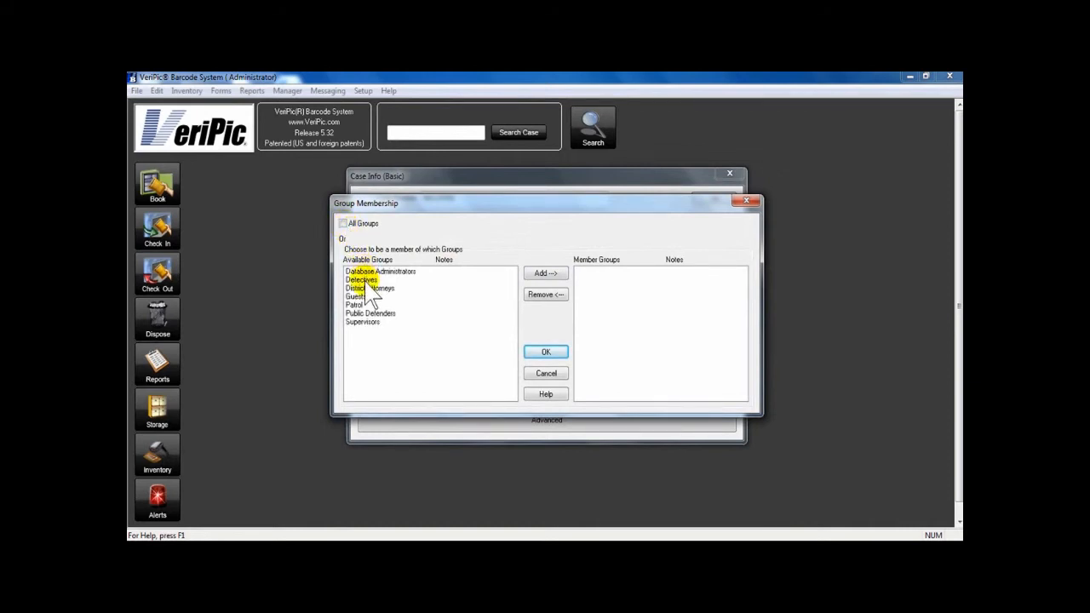
left_click(365, 279)
left_click(362, 321, "ctrl")
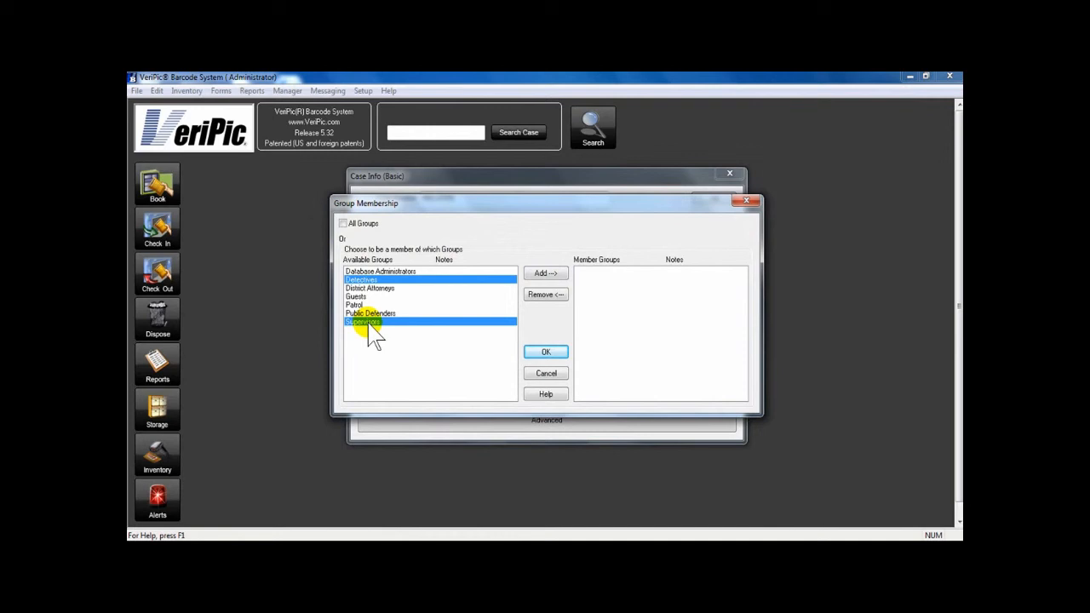
left_click(538, 280)
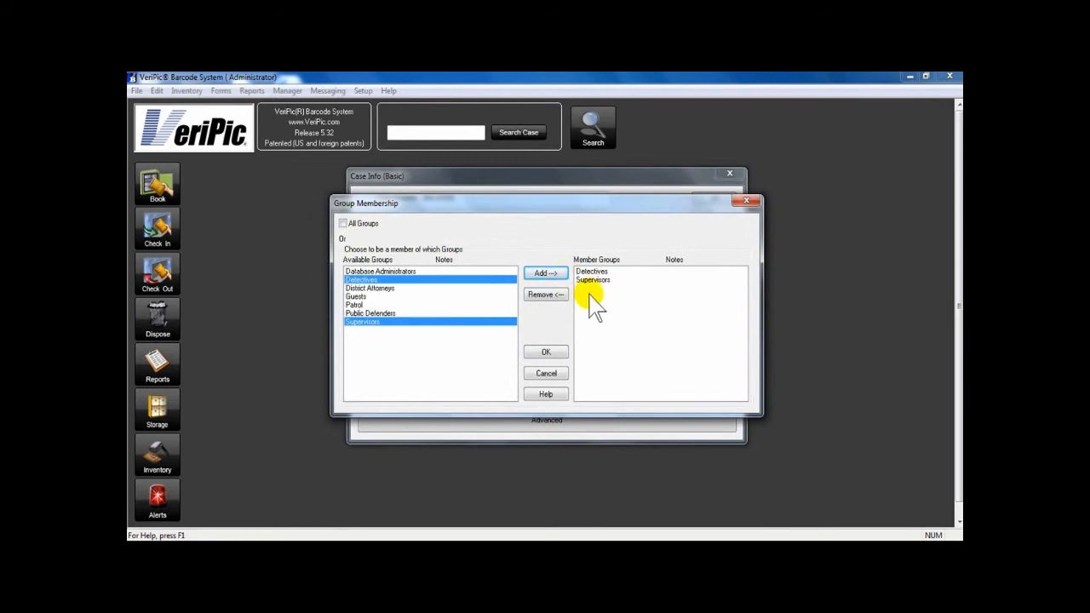
left_click(563, 353)
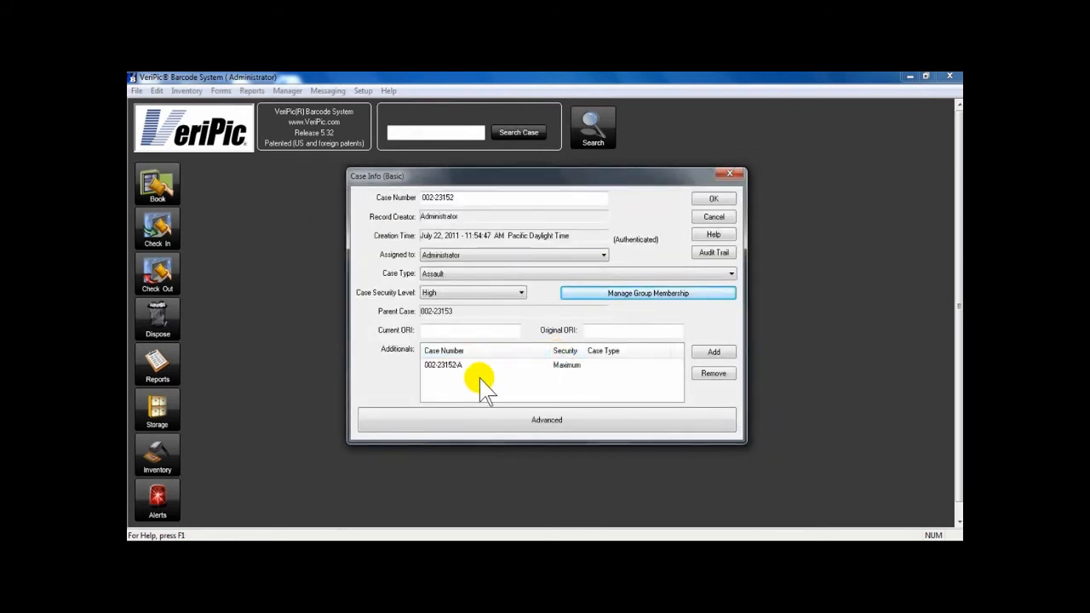
left_click(433, 369)
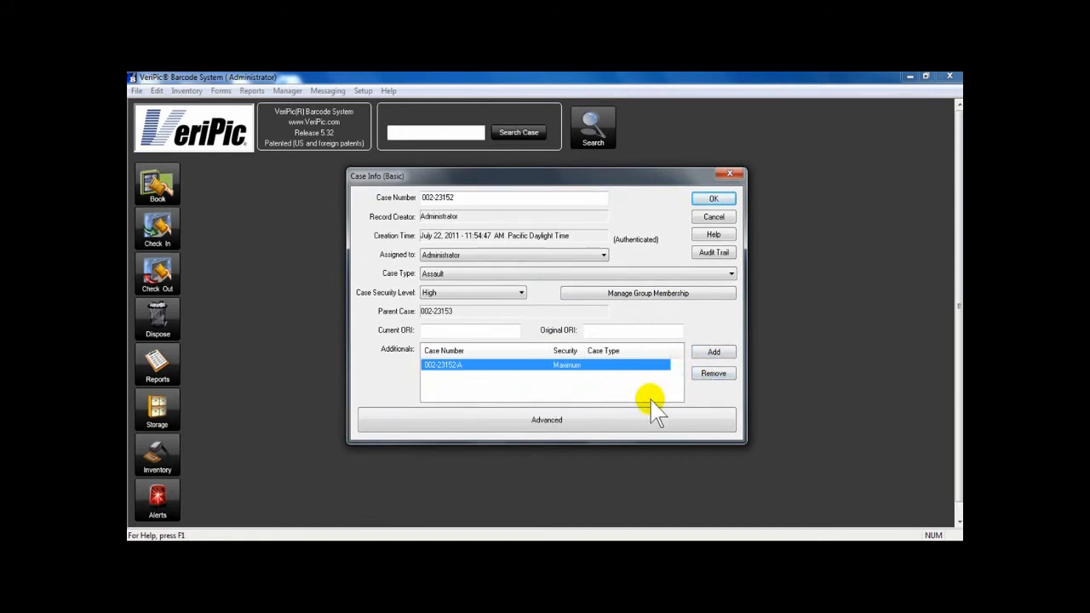
- Set the case status to Active - Investigator assigned and the District field to District II
left_click(651, 428)
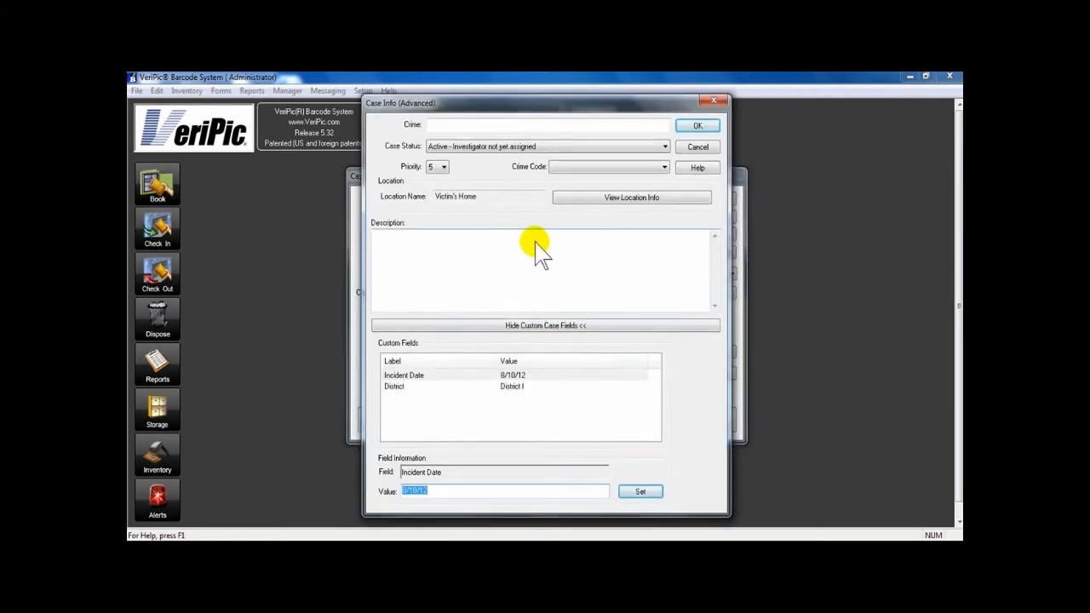
left_click(561, 149)
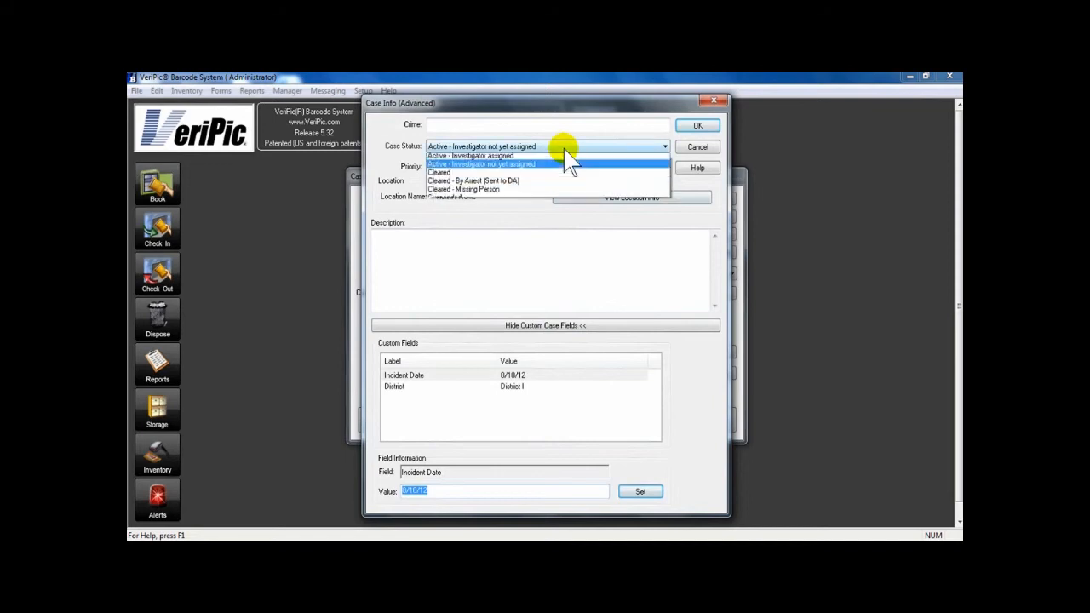
left_click(557, 159)
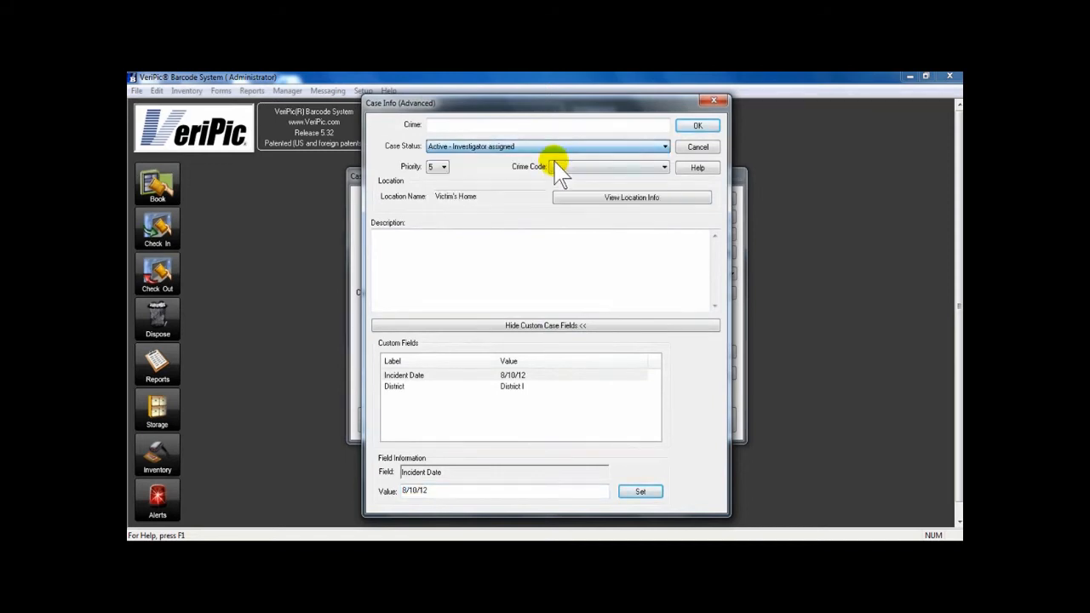
left_click(406, 388)
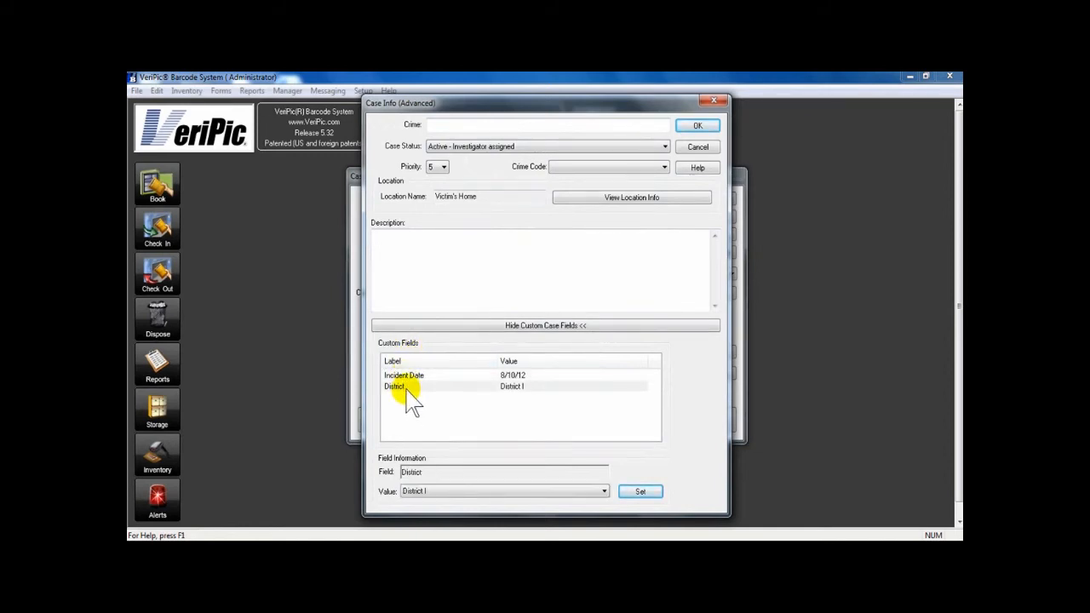
left_click(540, 492)
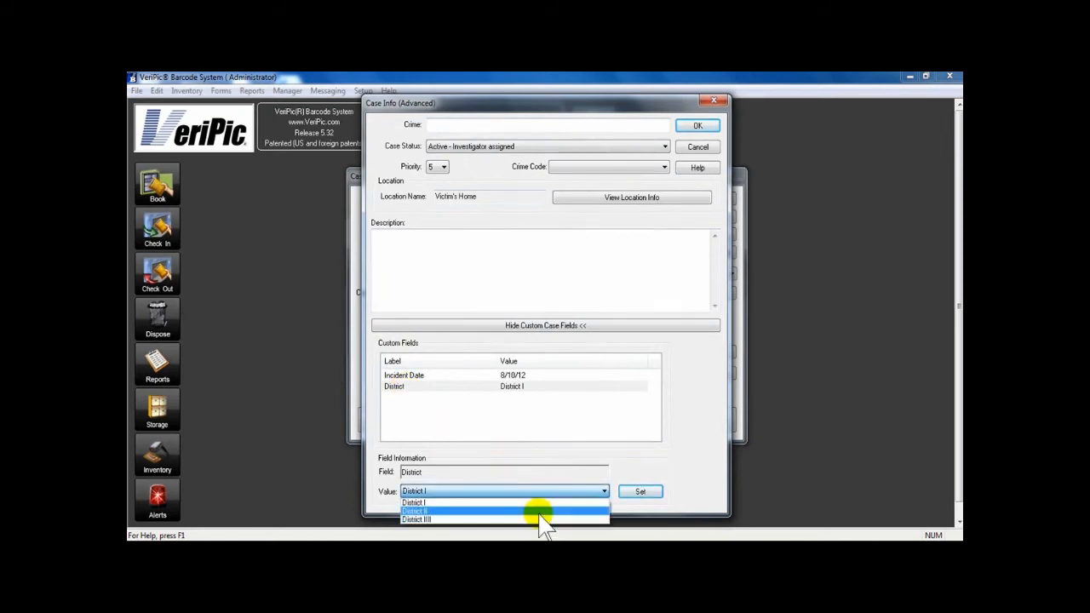
left_click(539, 512)
left_click(634, 493)
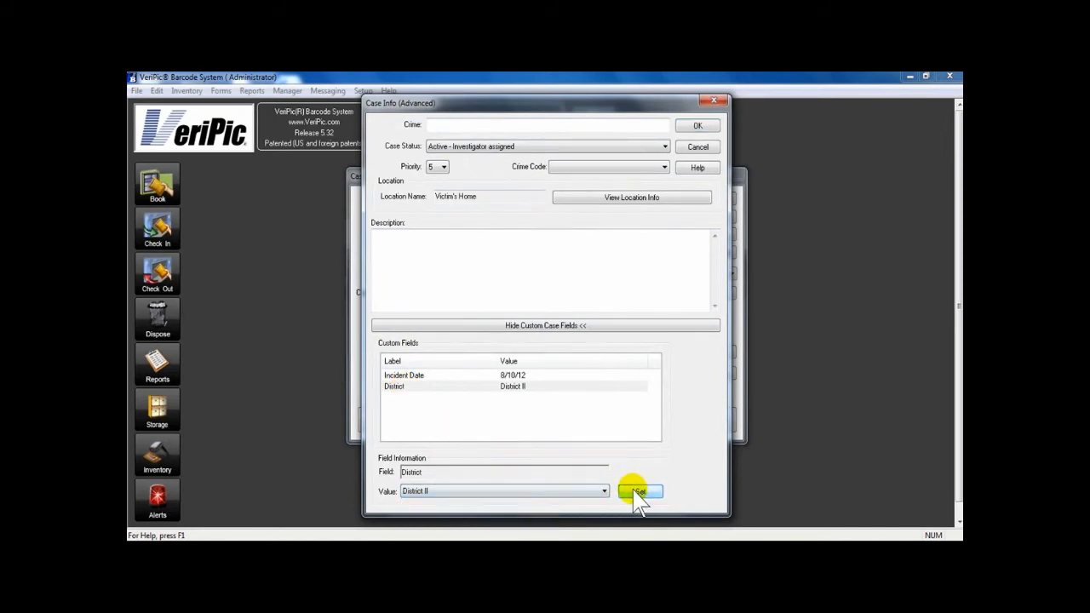
- Save the case and overwrite its items' access levels with the case security level
left_click(695, 126)
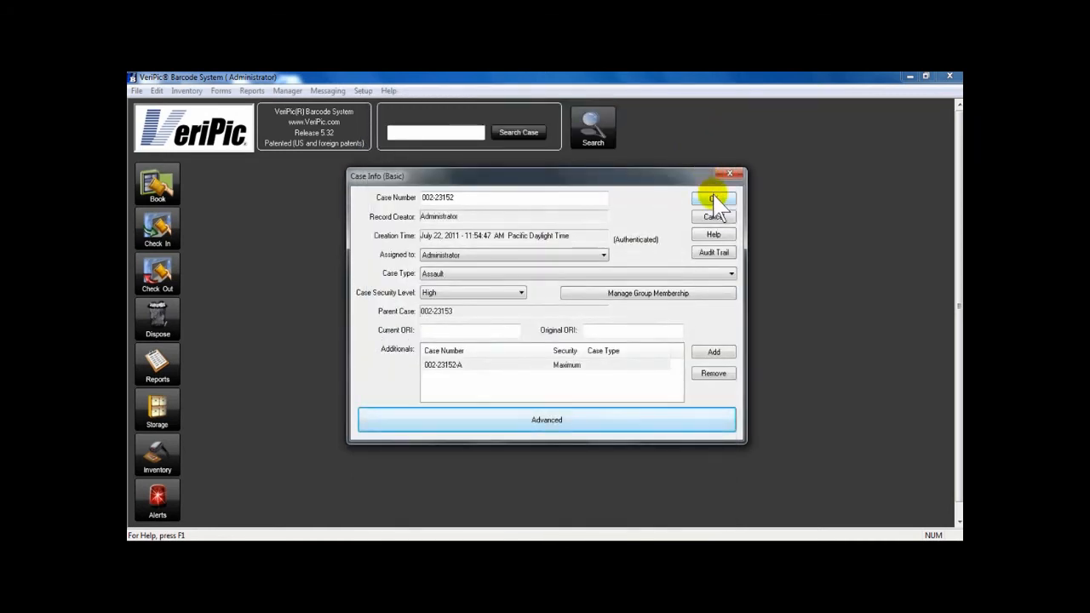
left_click(713, 198)
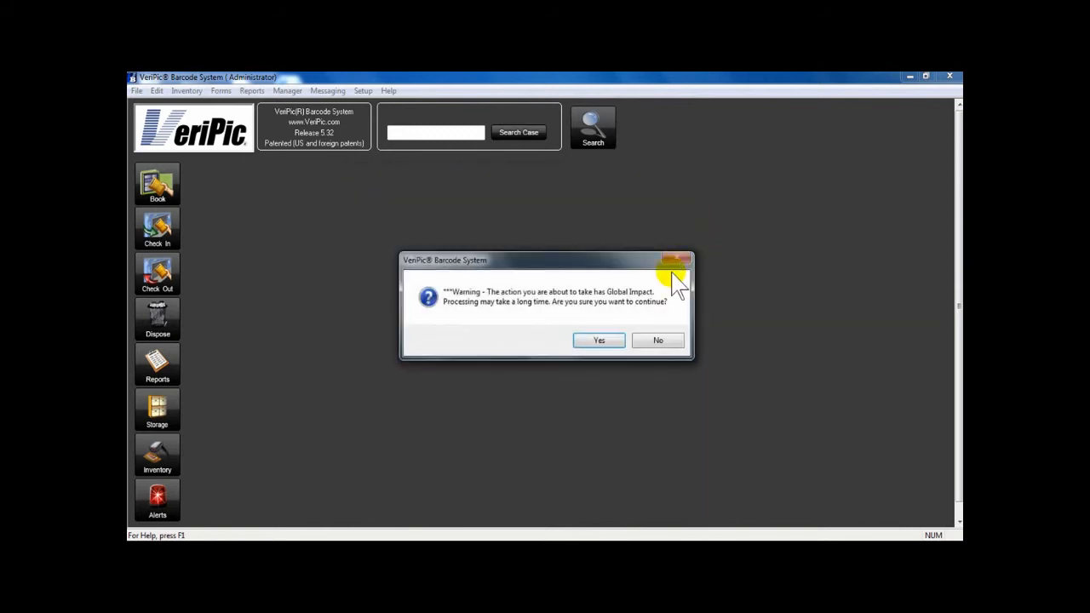
left_click(622, 339)
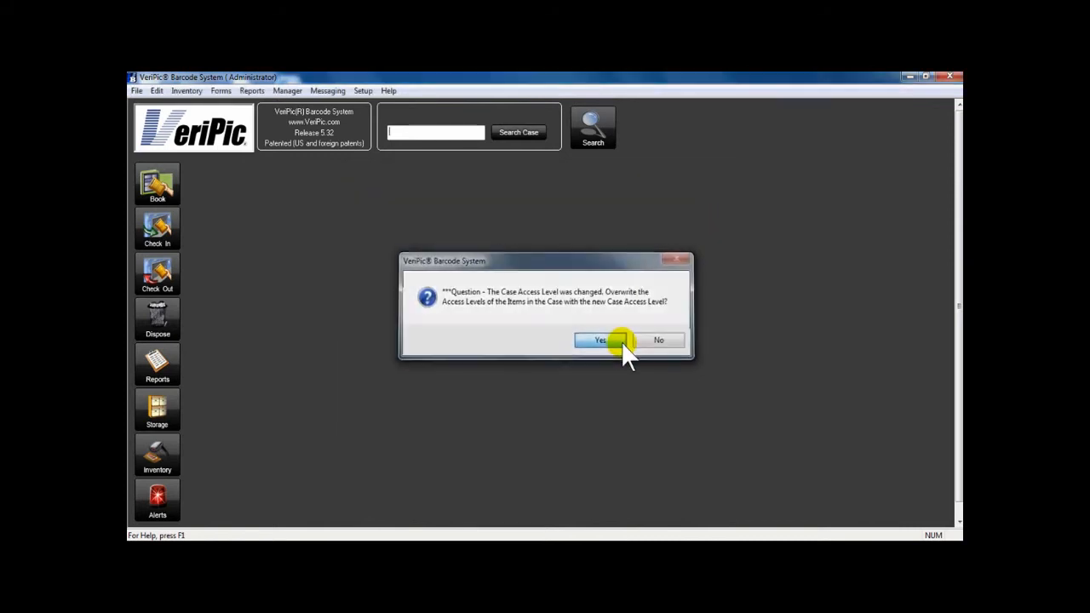
left_click(621, 340)
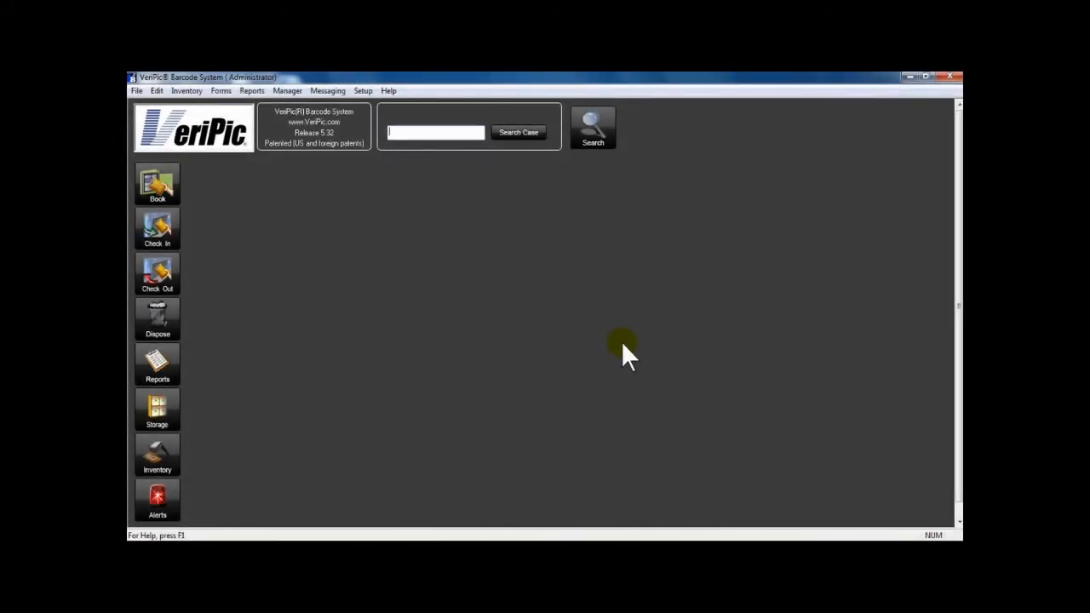
left_click(288, 91)
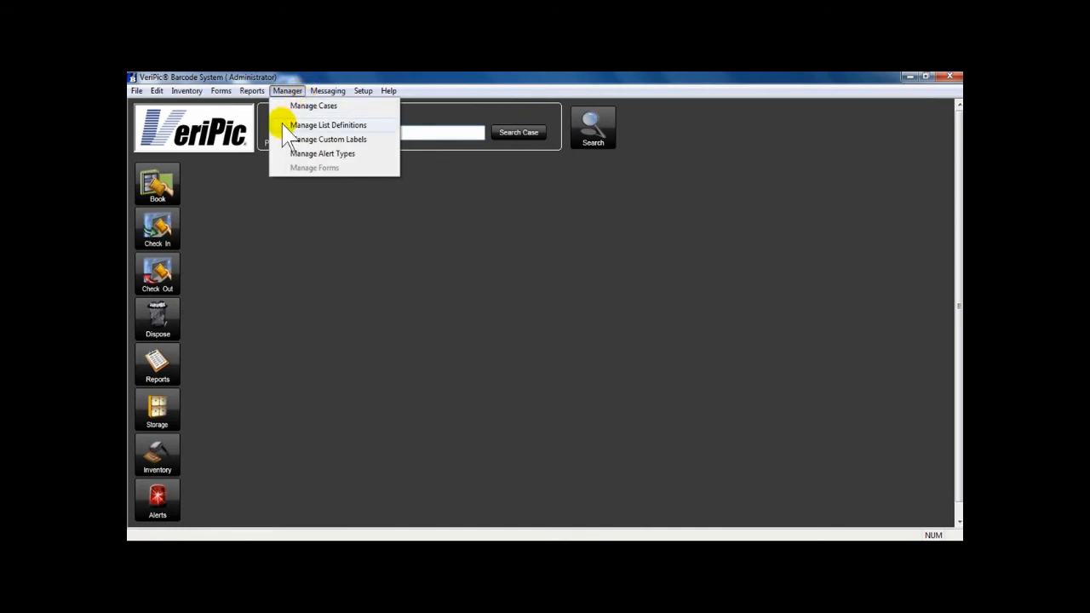
left_click(285, 125)
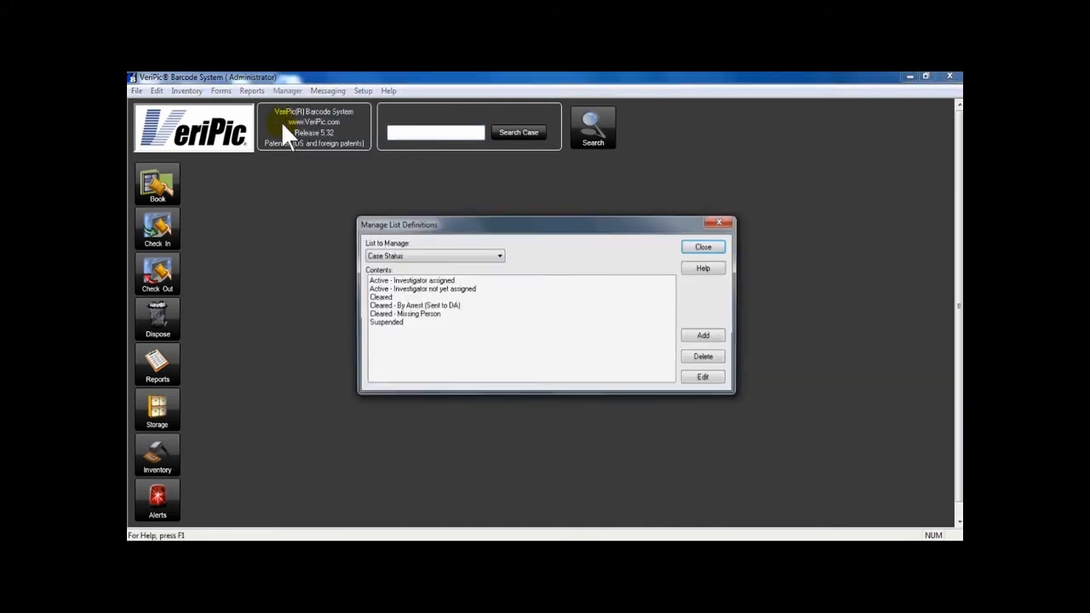
left_click(430, 256)
left_click(436, 275)
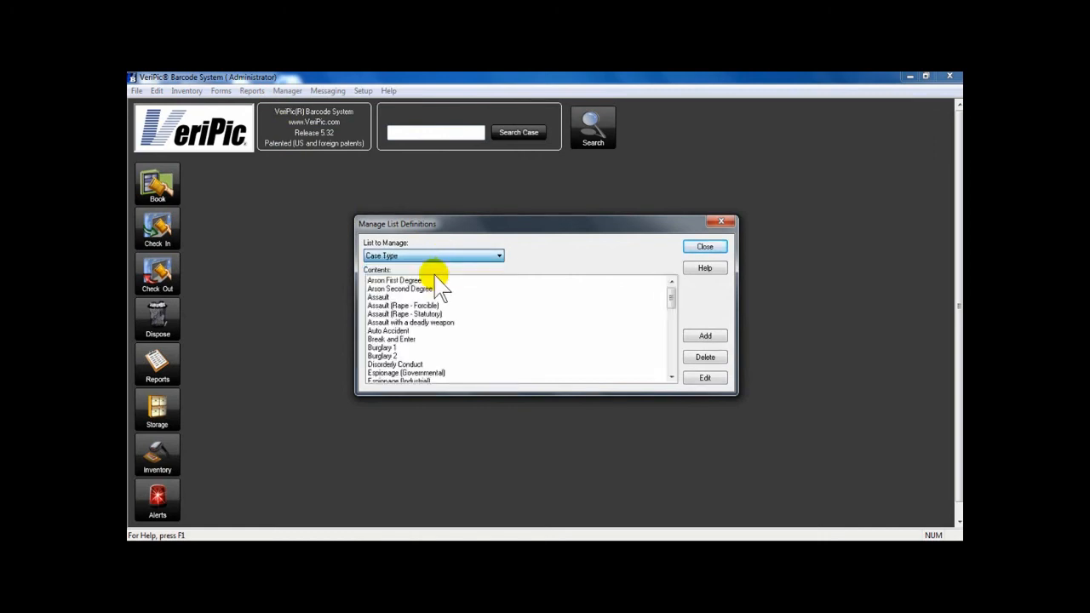
left_click_drag(671, 297, 688, 341)
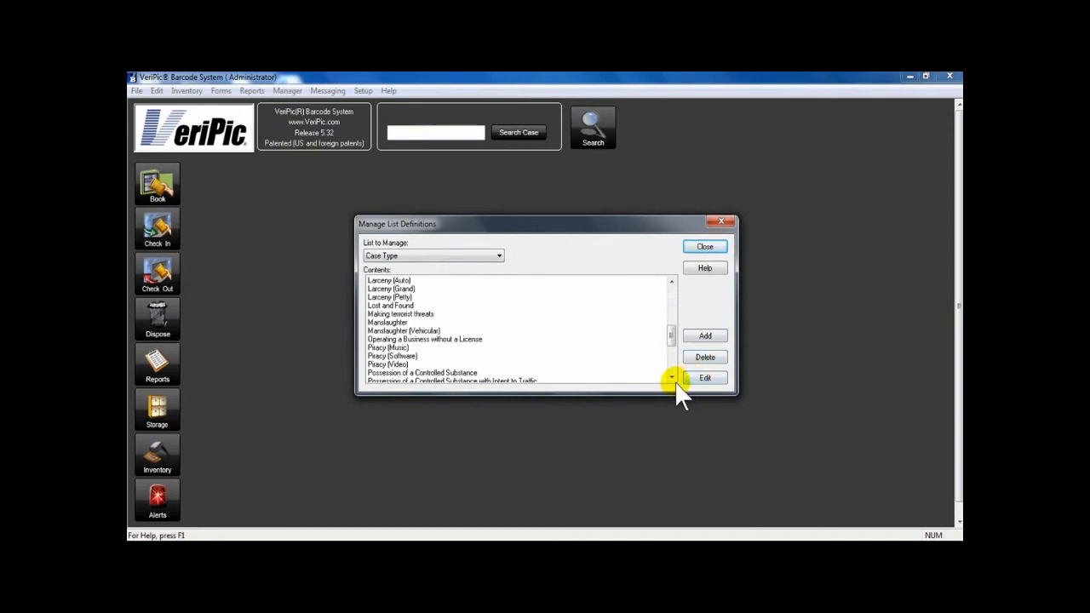
left_click(493, 257)
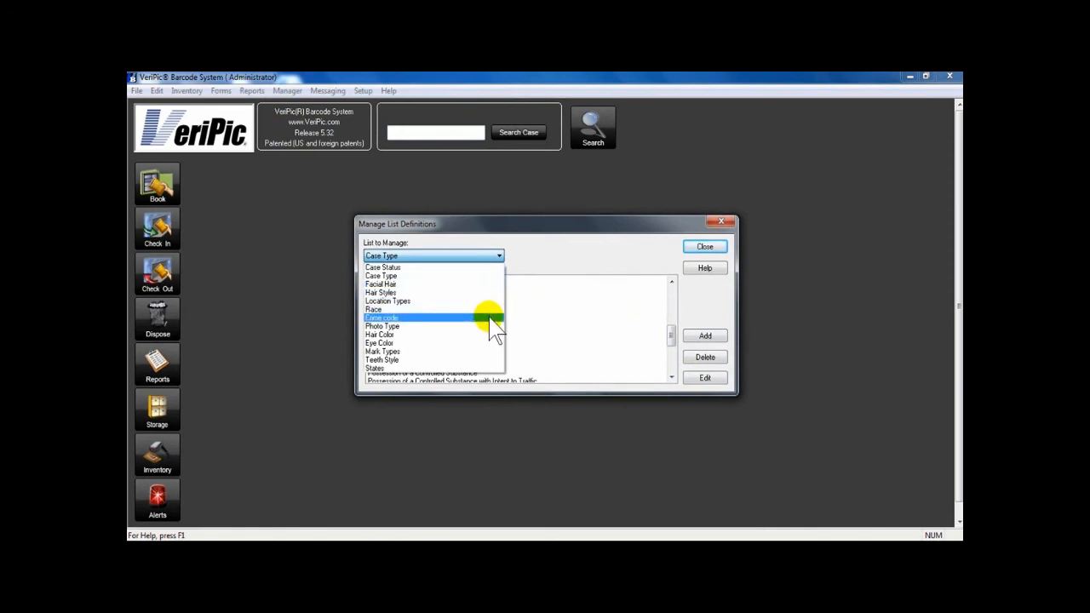
left_click(479, 267)
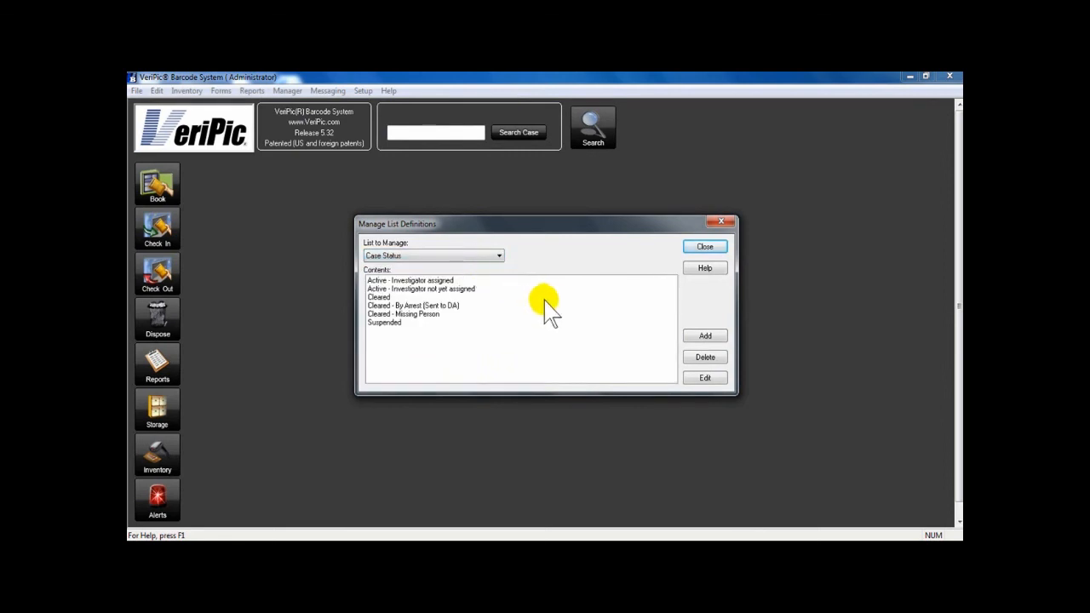
left_click(705, 249)
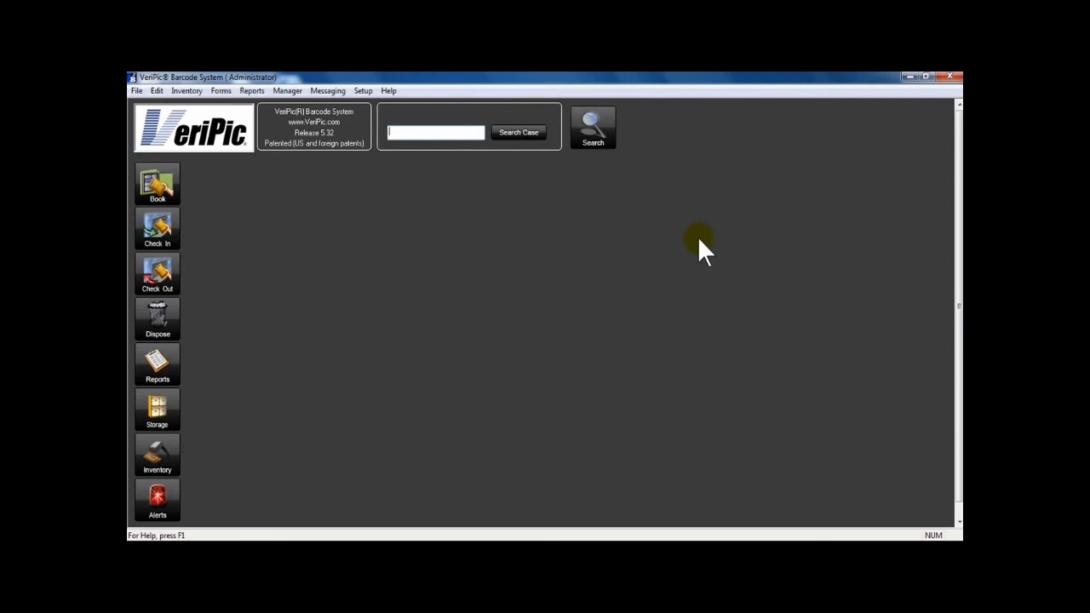